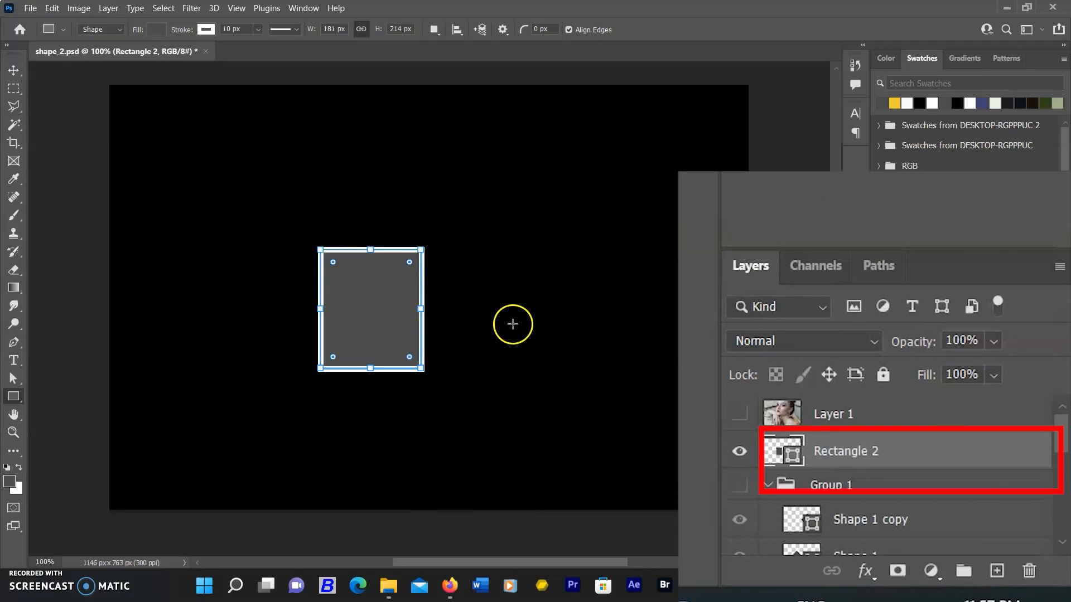
Move the framed rectangle toward the upper-left part of the canvas
left_click(13, 72)
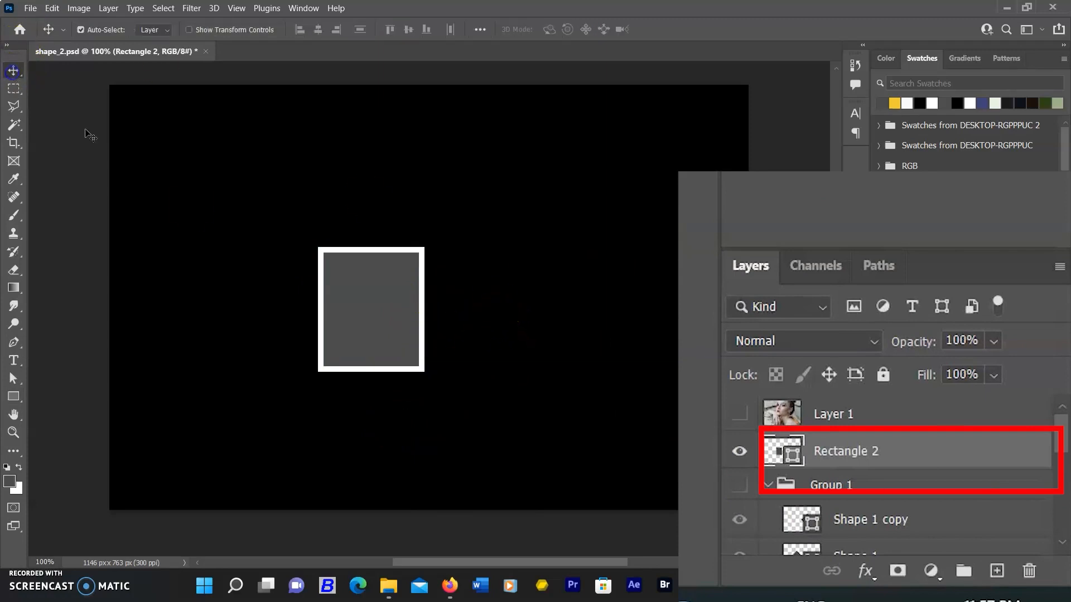
left_click_drag(394, 325, 275, 271)
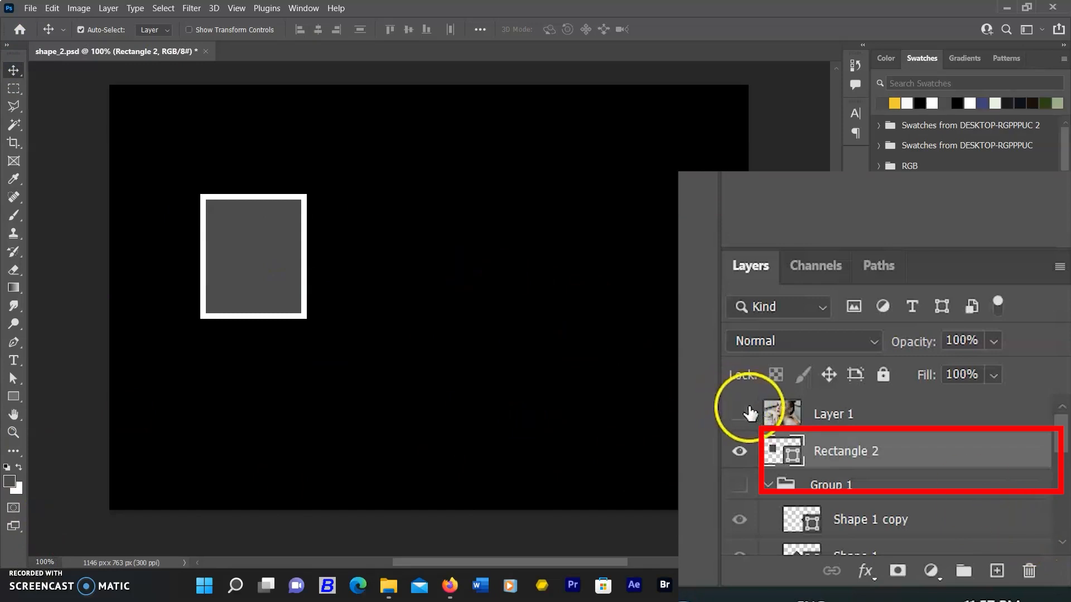
left_click(863, 455)
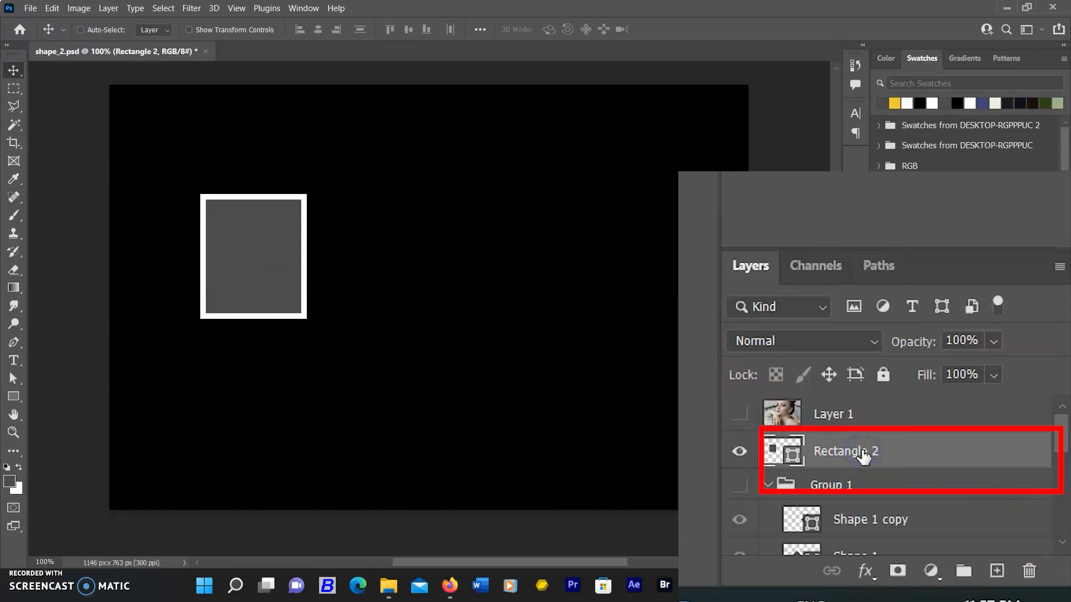
key("ctrl+j")
key("ctrl+j")
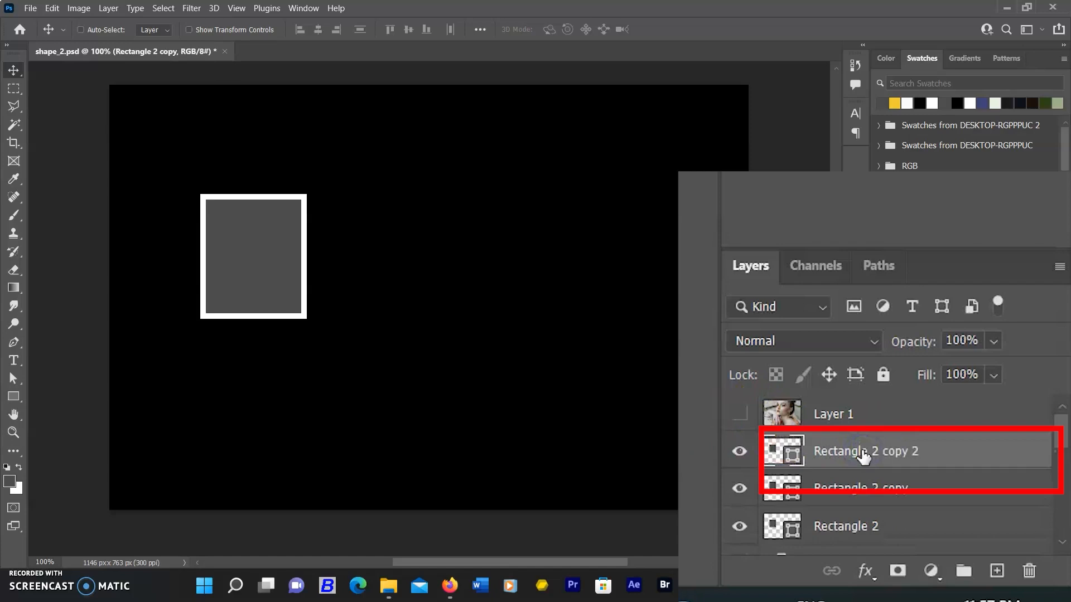
key("ctrl+z")
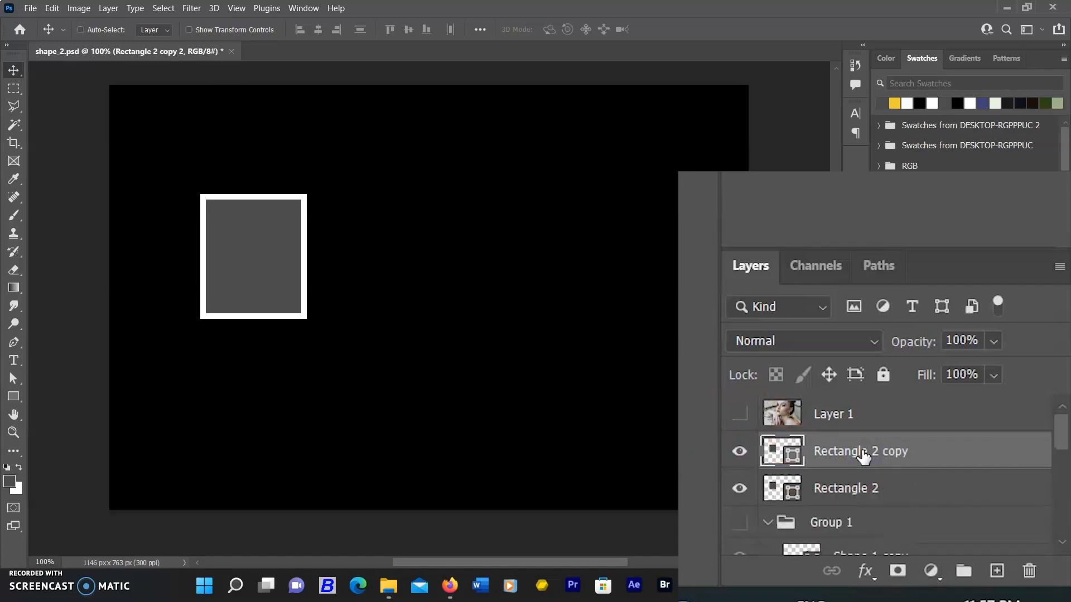
key("ctrl+z")
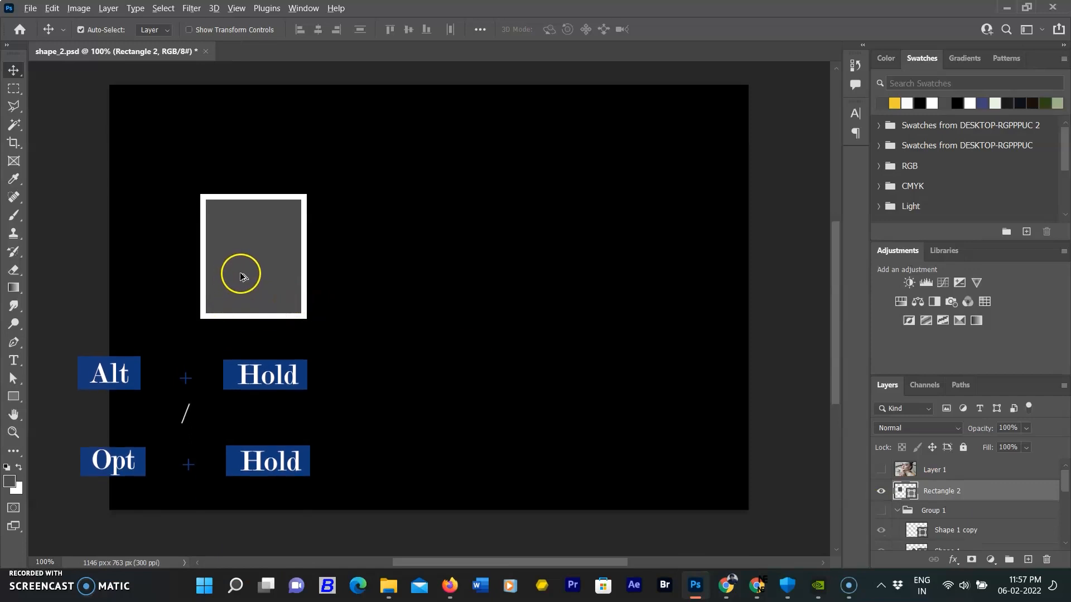
Place five copies of the framed rectangle on the canvas, forming two rows of three frames
left_click_drag(245, 275, 417, 280)
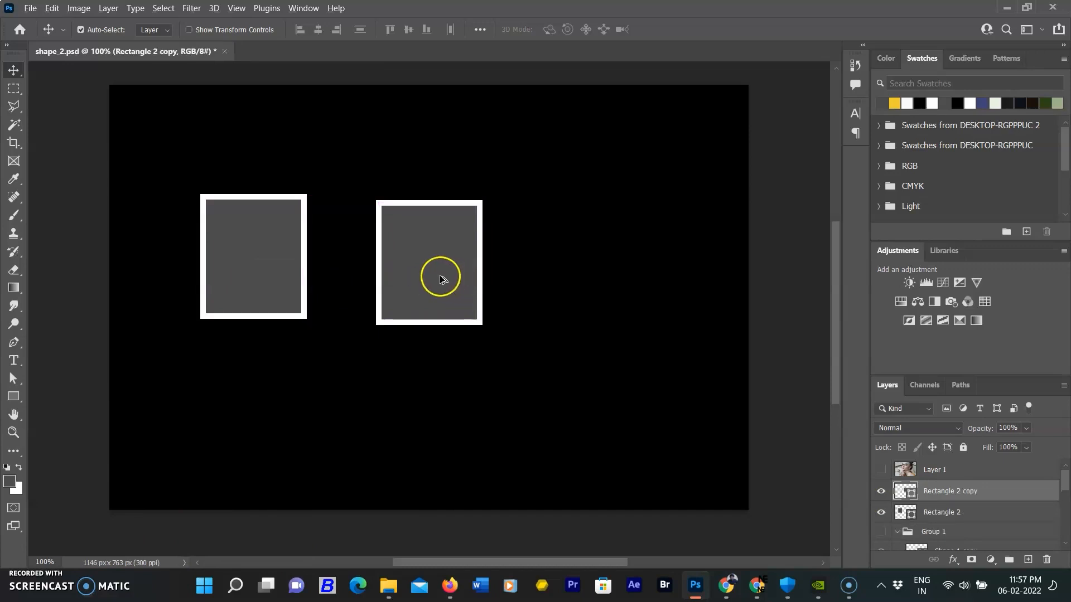
left_click_drag(436, 275, 573, 275)
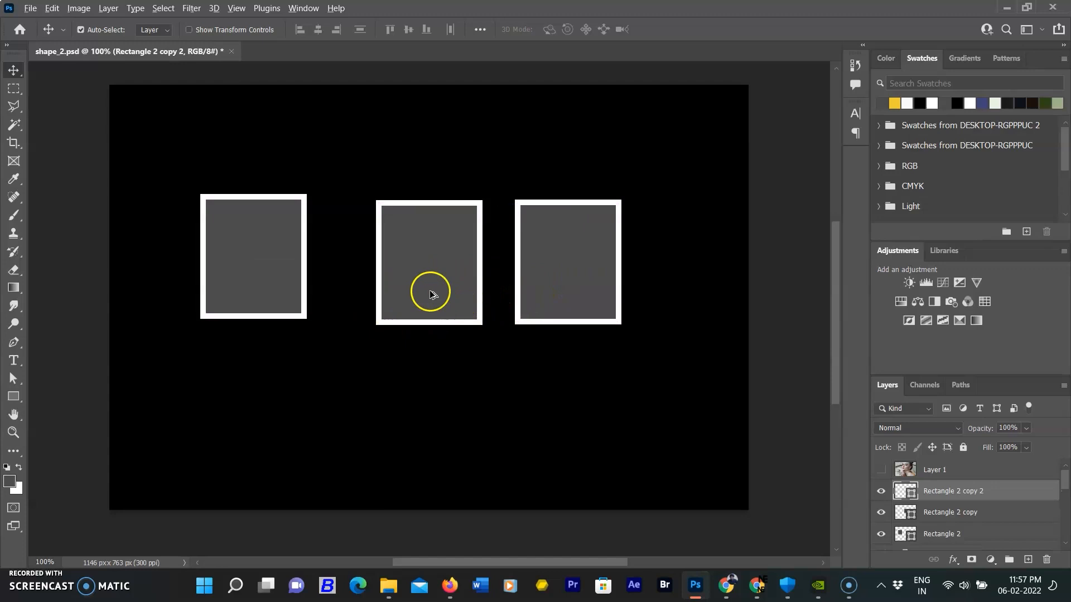
left_click_drag(429, 293, 436, 428)
left_click_drag(251, 268, 250, 453)
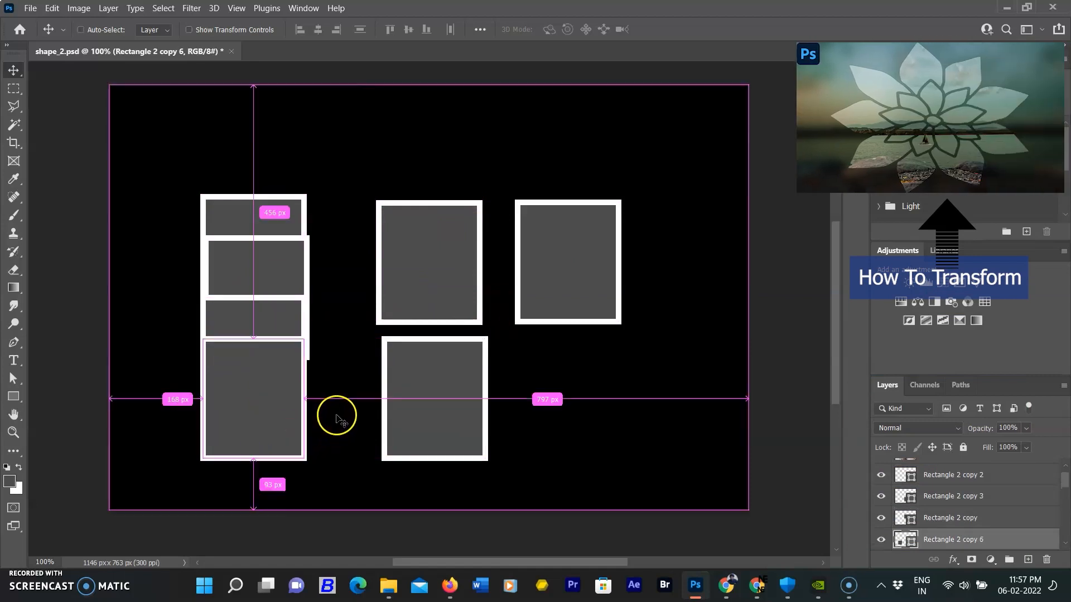
key("ctrl+z")
key("ctrl+z")
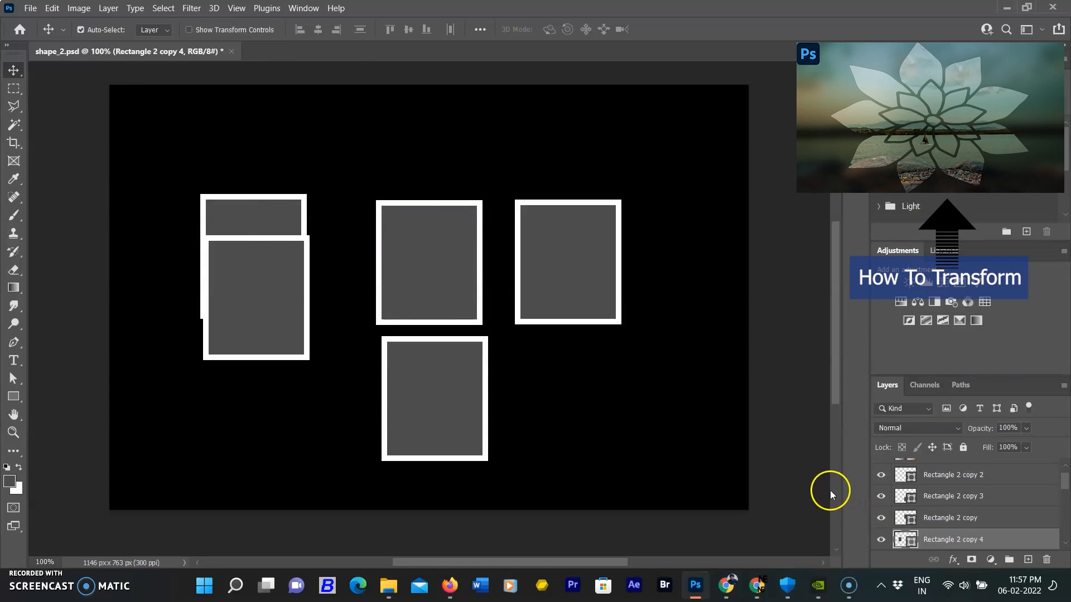
key("ctrl")
left_click_drag(277, 312, 274, 422)
left_click_drag(586, 296, 609, 417)
Group all six layers from Rectangle 2 to Rectangle 2 copy 5 and hide the group
scroll(982, 519, "down", 1)
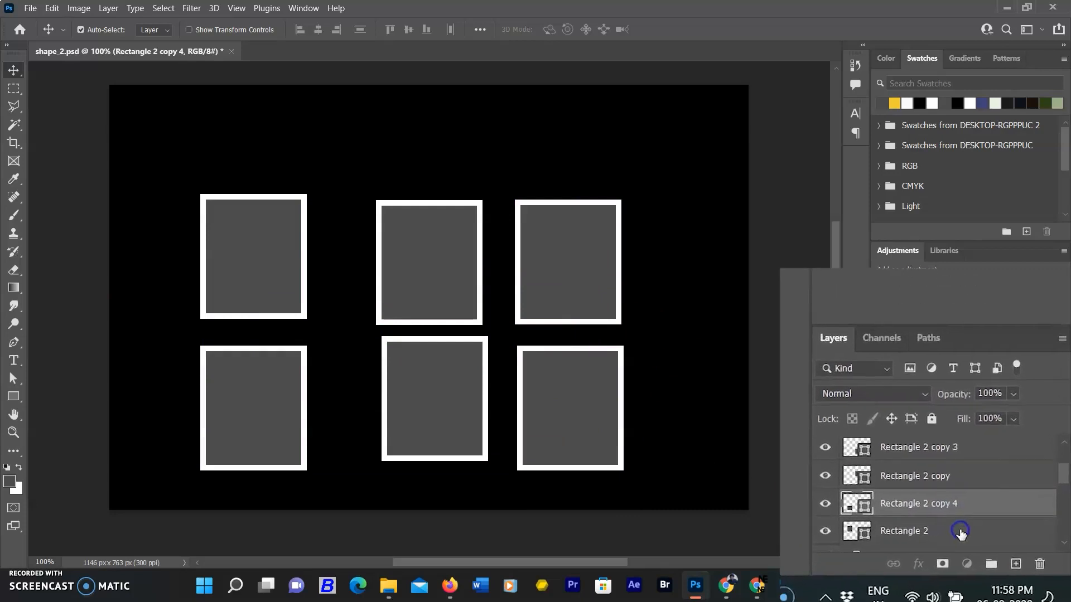
left_click(985, 536)
scroll(943, 533, "up", 3)
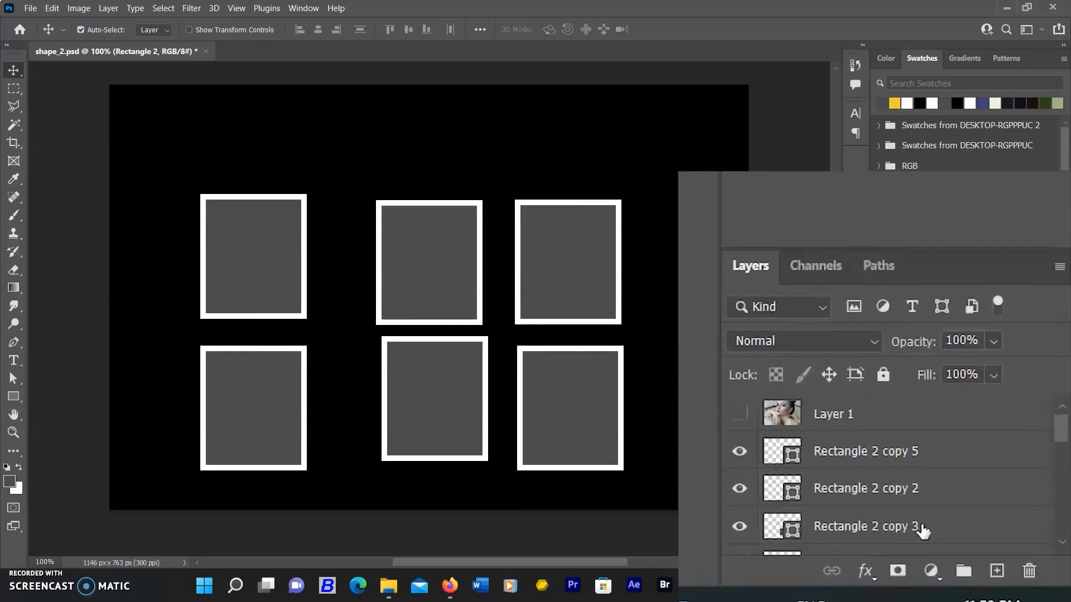
key("ctrl+g")
left_click(923, 458)
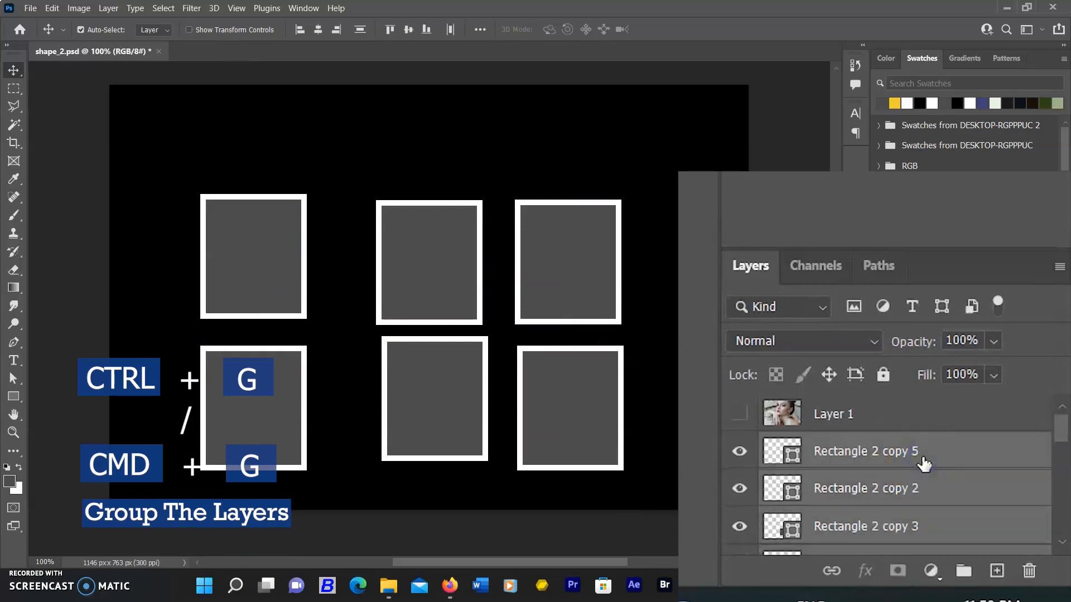
key("ctrl+g")
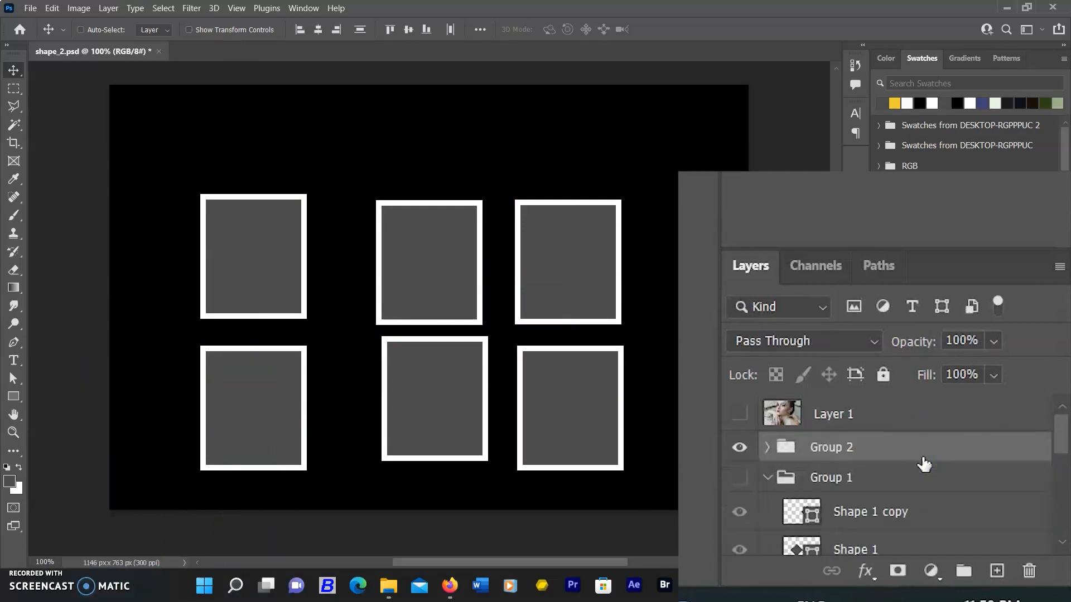
left_click(785, 371)
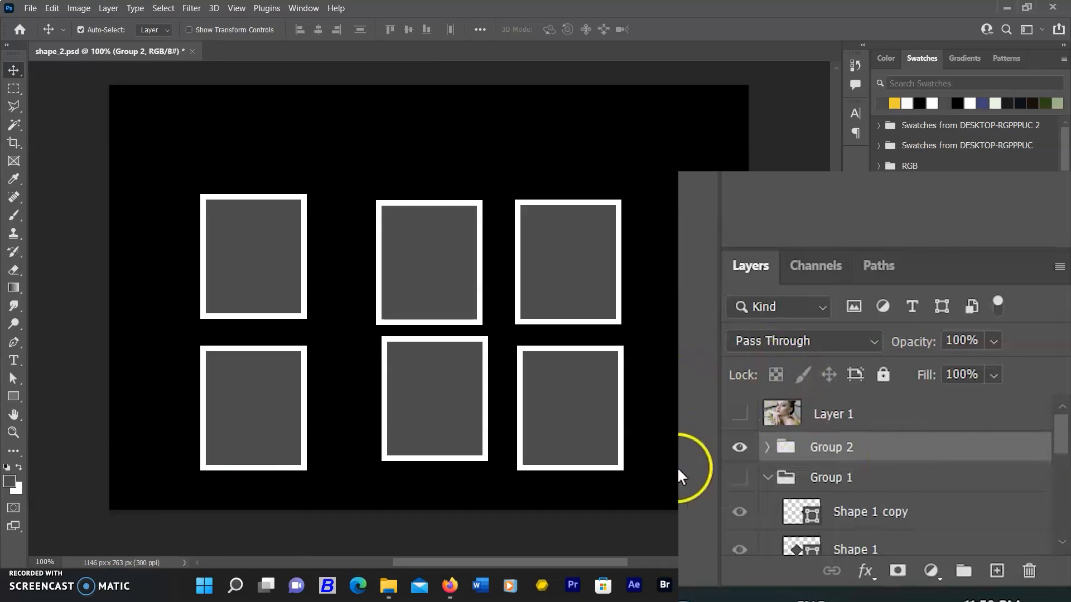
left_click(739, 448)
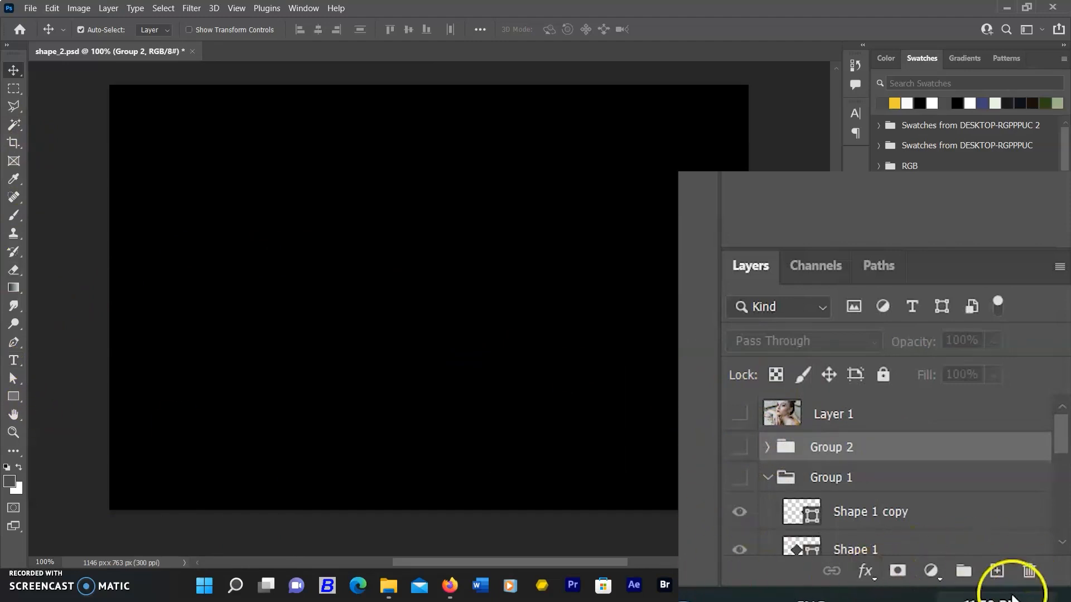
Add a new layer, draw a rectangle about 327 by 321 px, and place a copy of it to its right
left_click(997, 571)
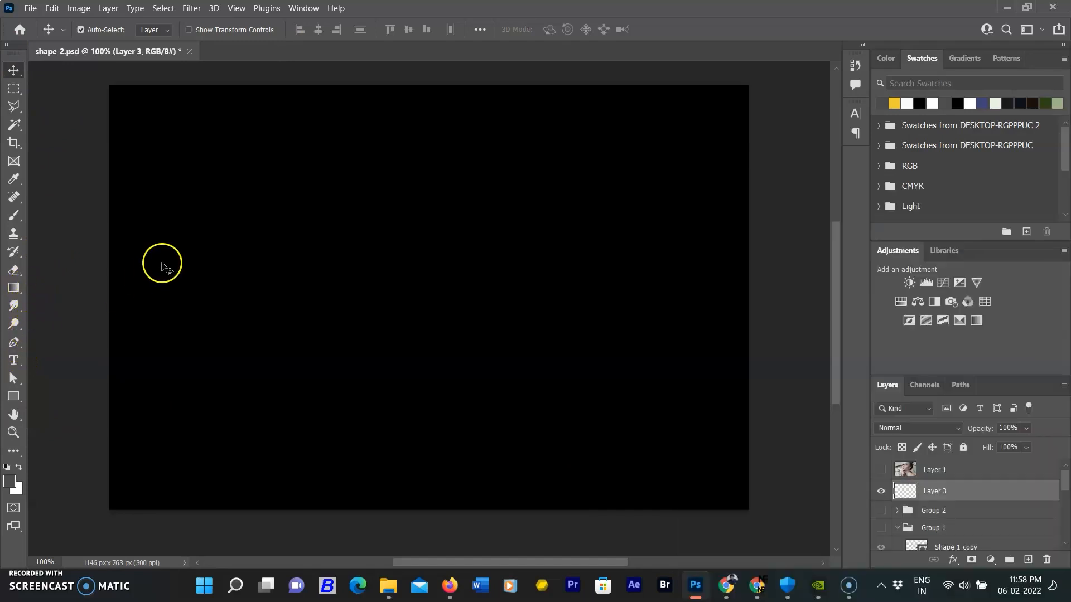
key("u")
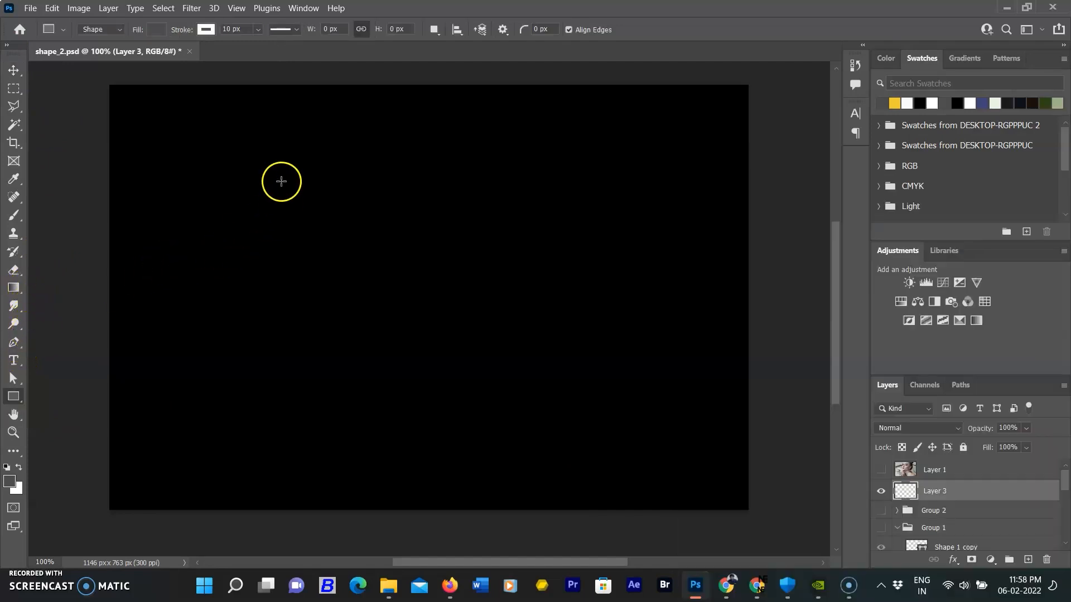
left_click_drag(257, 185, 438, 362)
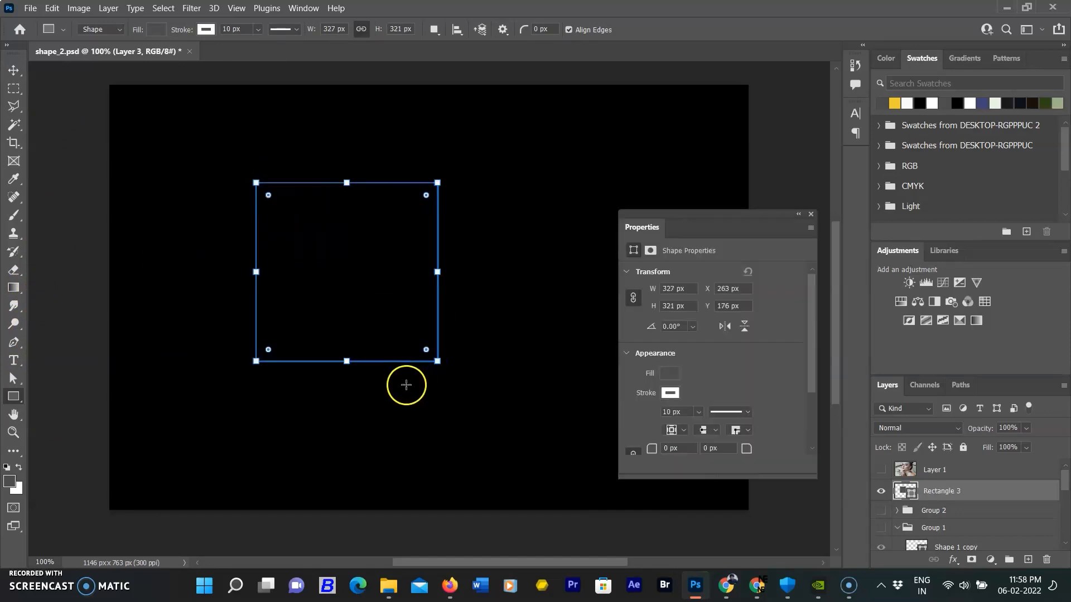
key("v")
left_click_drag(306, 259, 548, 267)
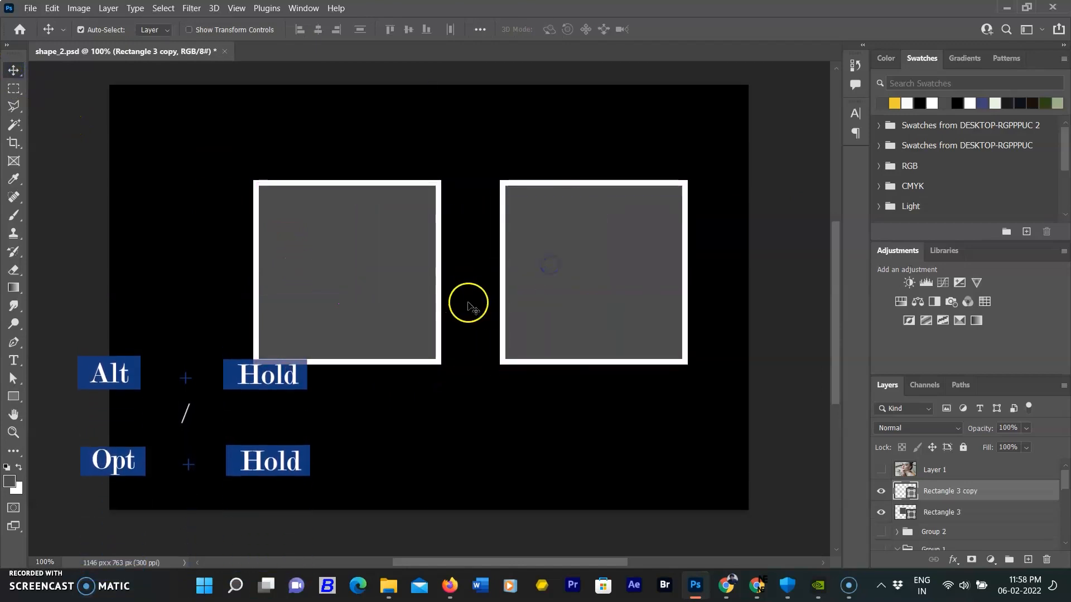
left_click(879, 512)
left_click(881, 491)
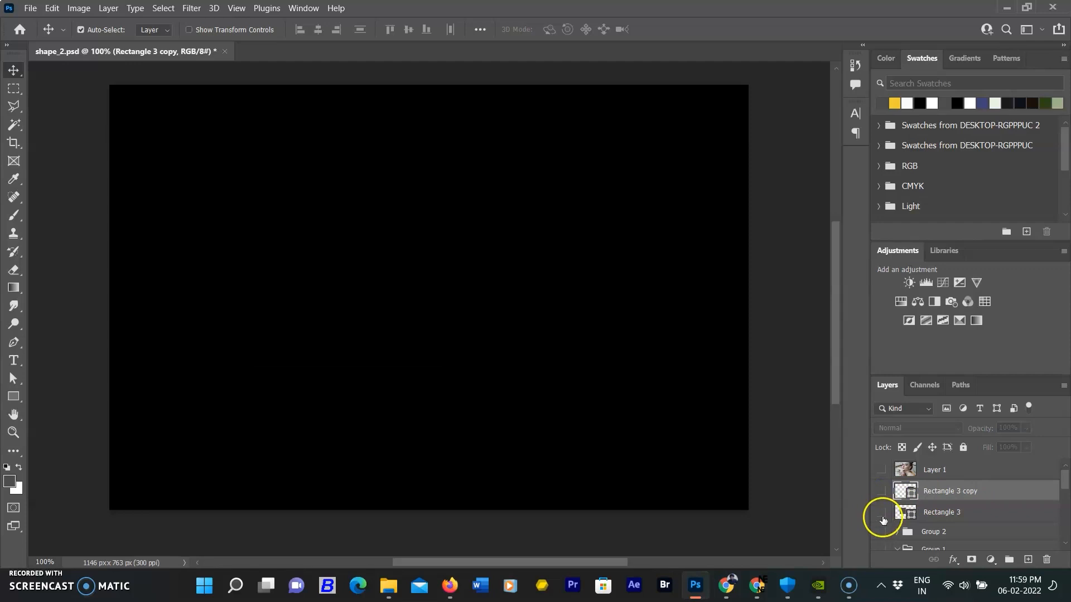
left_click(882, 513)
left_click(883, 494)
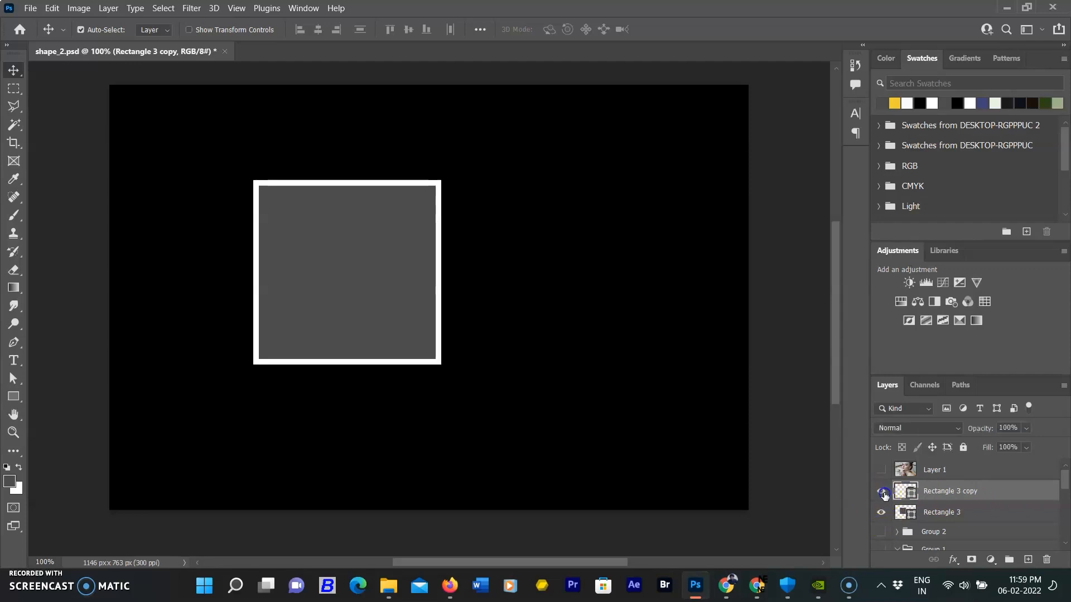
Show Group 2 and move the Rectangle 3 and Rectangle 3 copy layers into it
left_click(886, 530)
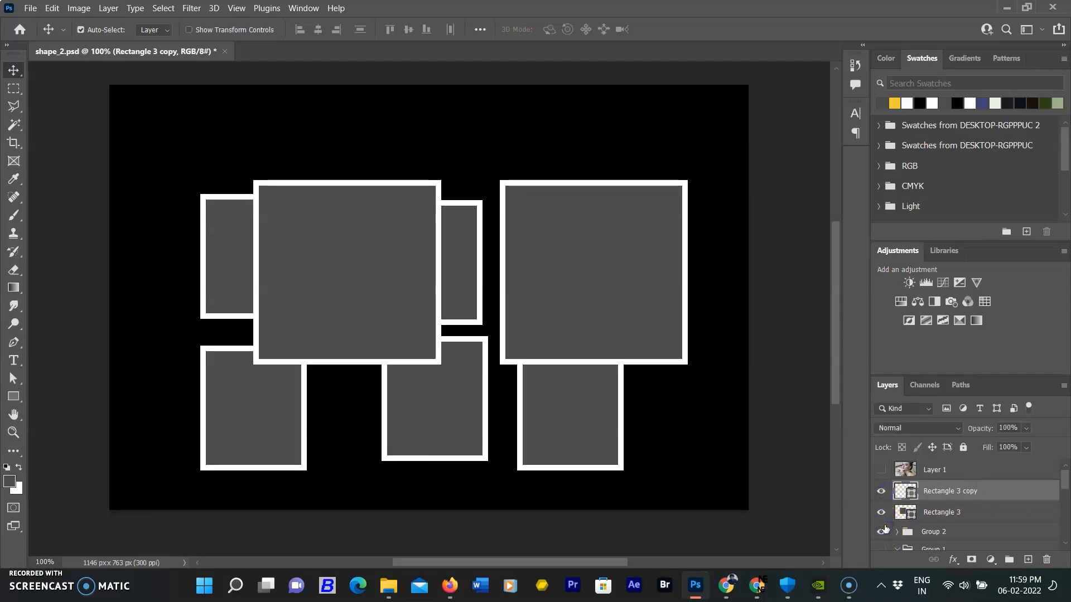
left_click(993, 490)
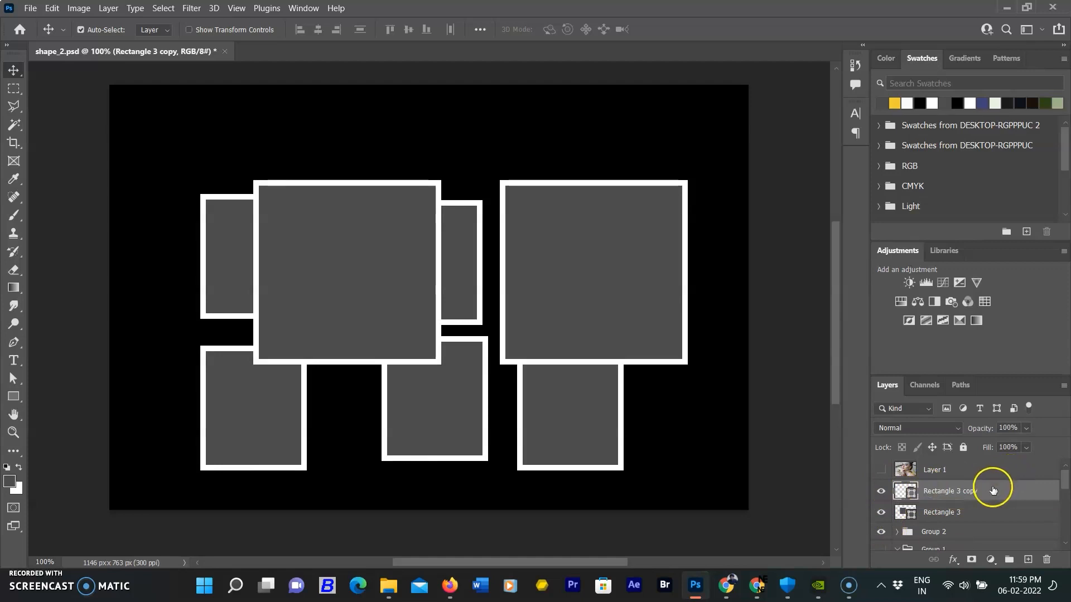
left_click(975, 511, "shift")
left_click_drag(980, 492, 985, 532)
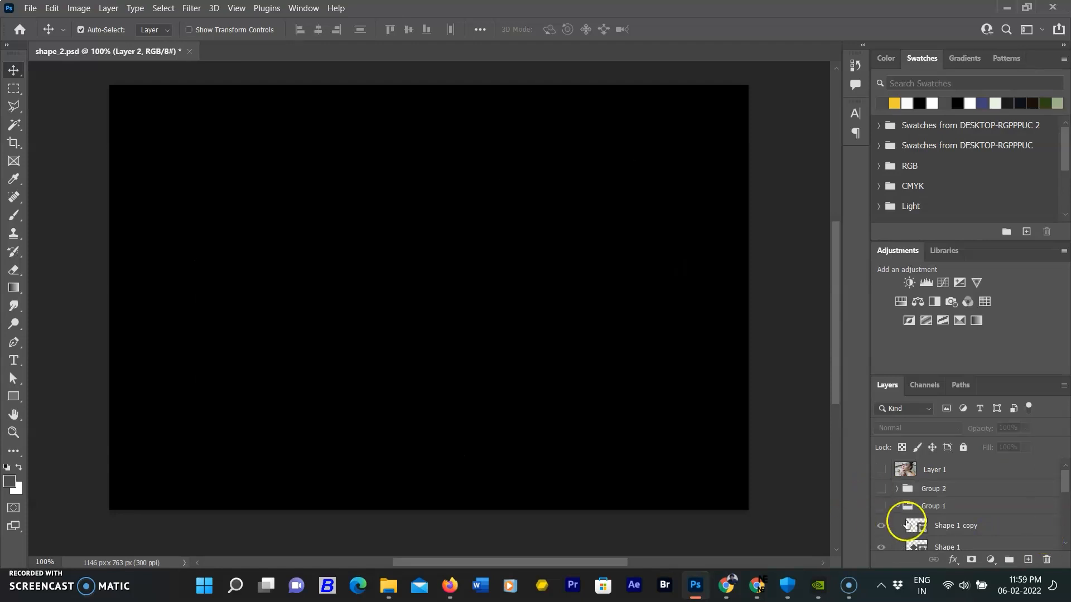
Show Group 1 with its diamond collage and look through the layers it contains
left_click(880, 507)
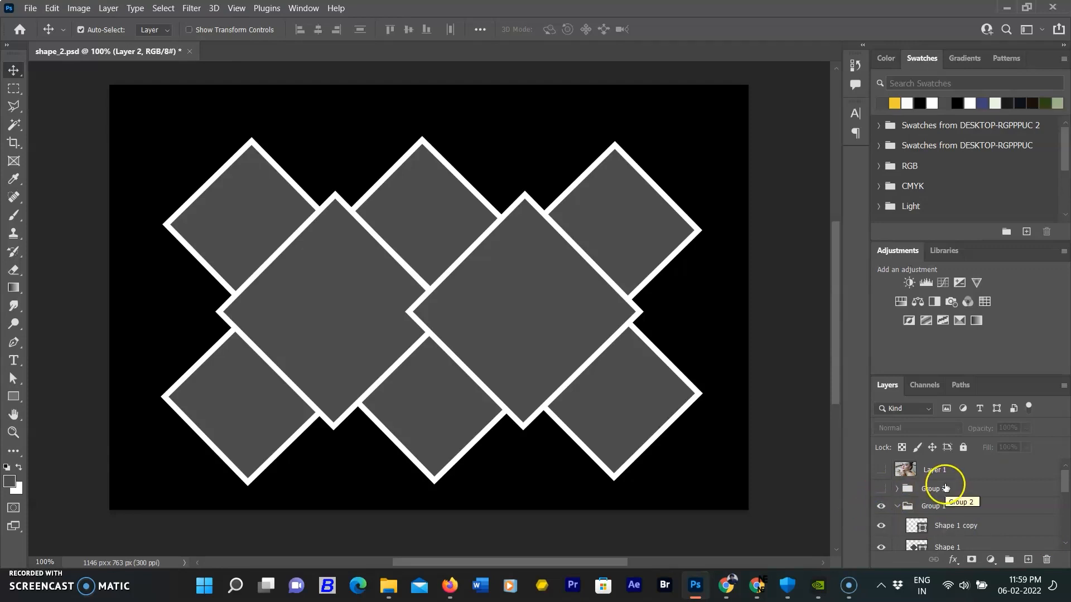
scroll(997, 516, "down", 1)
scroll(948, 497, "down", 5)
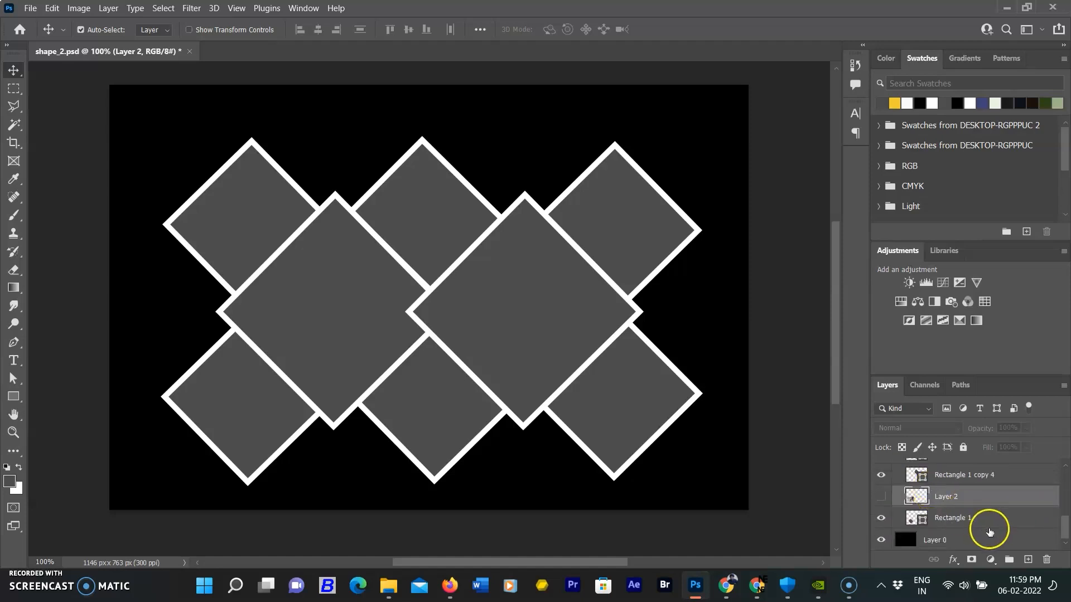
scroll(987, 529, "up", 3)
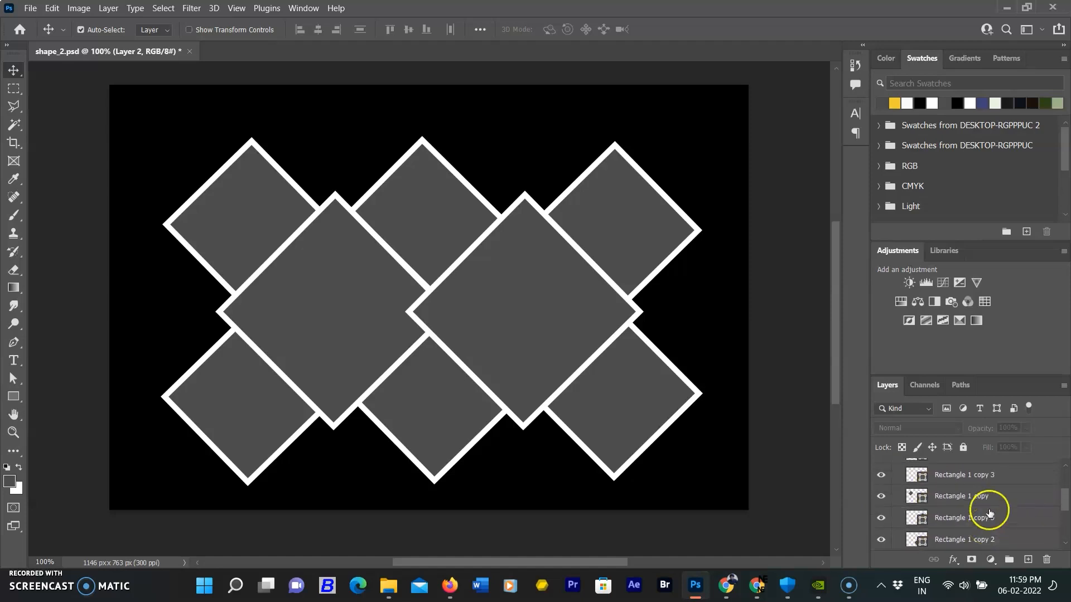
scroll(989, 514, "up", 5)
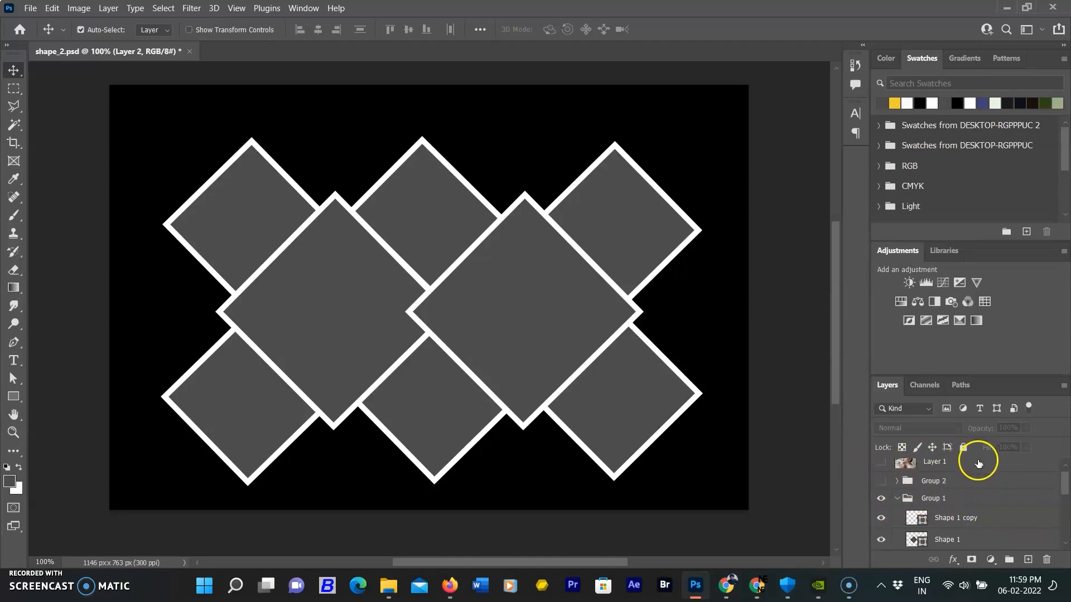
left_click_drag(976, 467, 999, 492)
key("ctrl+z")
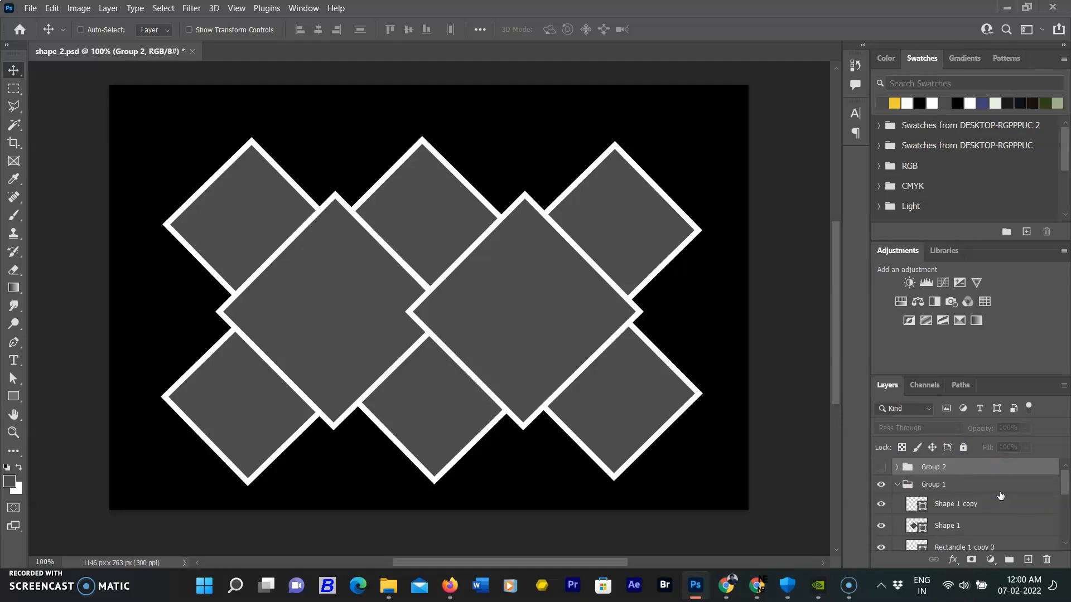
key("ctrl+z")
Show the Layer 1 photo and move it between Group 2 and Group 1
left_click(881, 470)
left_click_drag(987, 470, 995, 498)
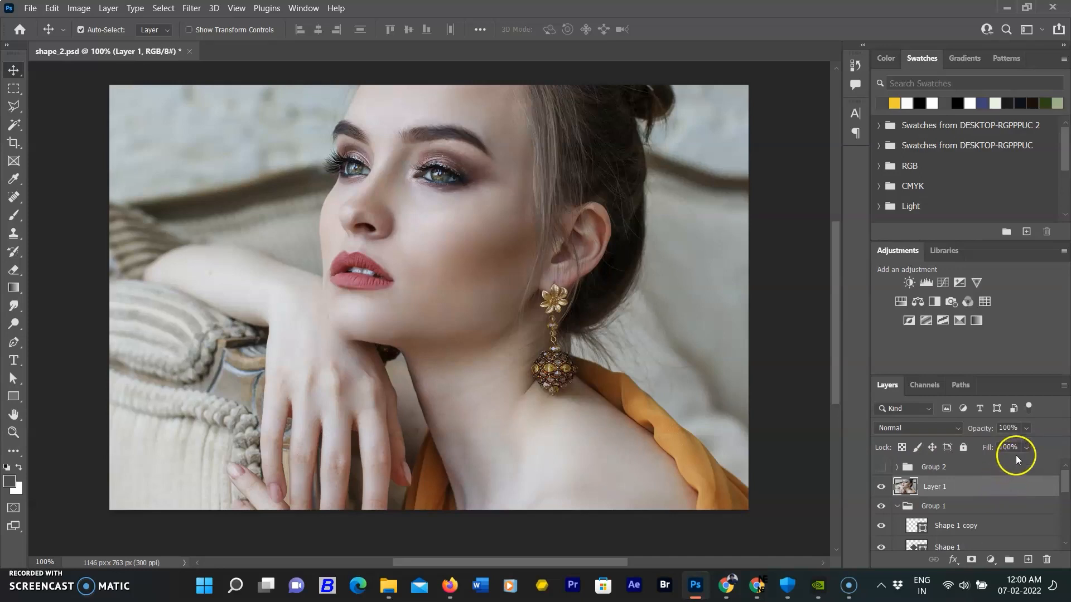
Clip the Layer 1 photo to Group 1 with a clipping mask, releasing and reapplying it once
left_click_drag(946, 487, 962, 495)
left_click(963, 494, "alt")
left_click_drag(944, 496, 961, 495)
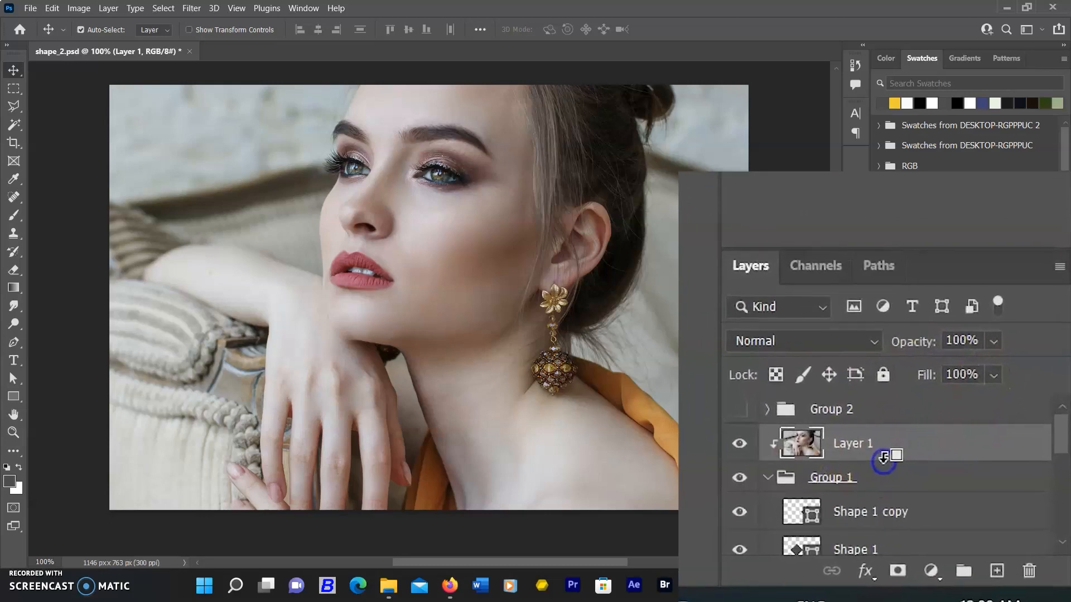
left_click(963, 497, "alt")
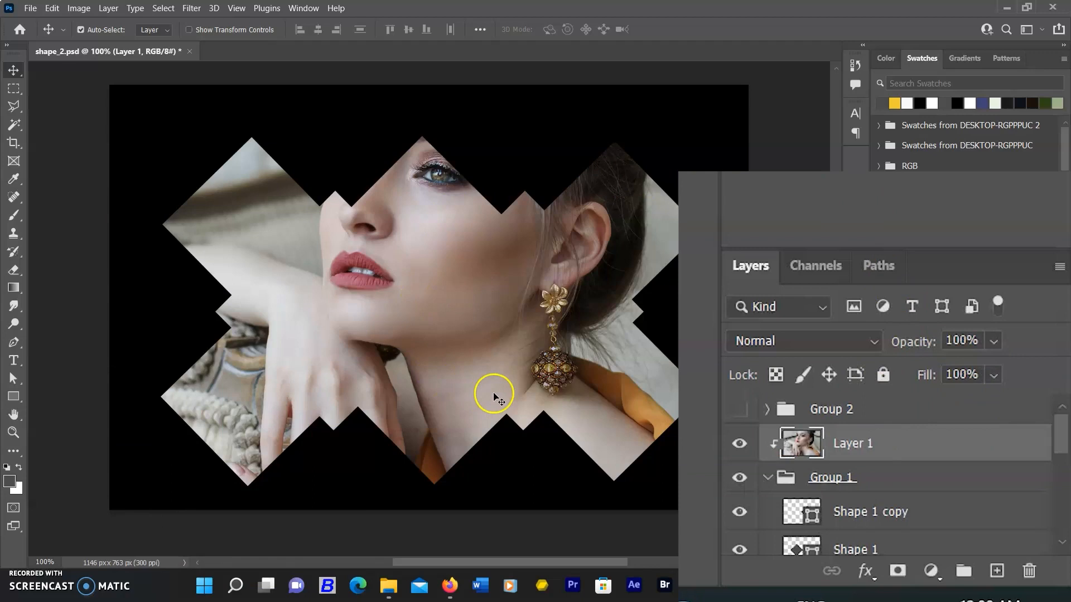
key("ctrl+alt+g")
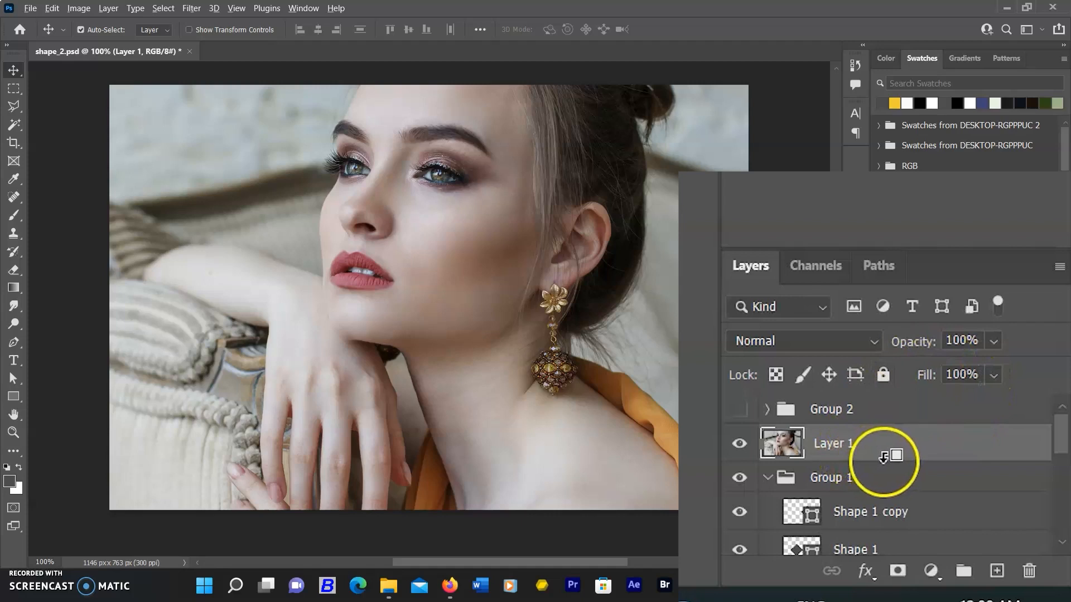
left_click(884, 456, "alt")
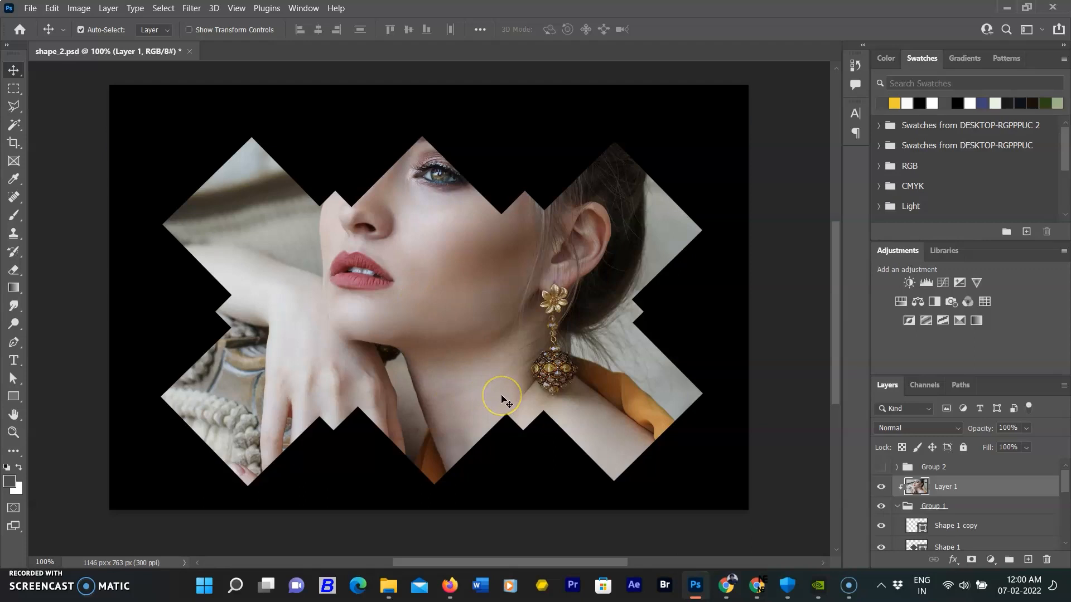
Reposition the clipped Layer 1 photo within the diamond collage using Free Transform and hide the layer
key("ctrl")
key("ctrl+t")
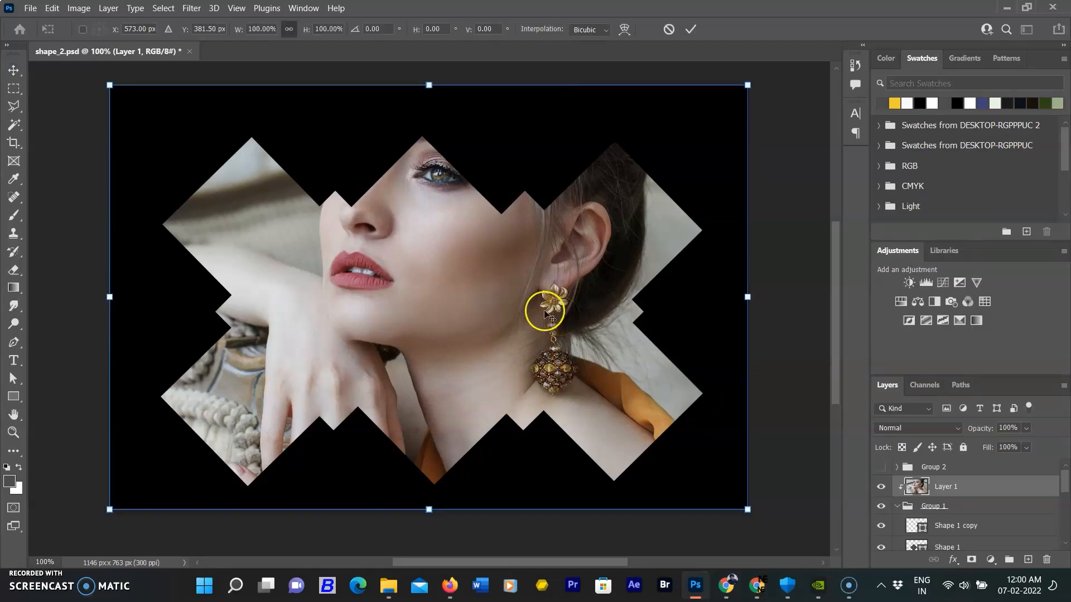
left_click_drag(443, 229, 452, 290)
key("Return")
left_click(881, 486)
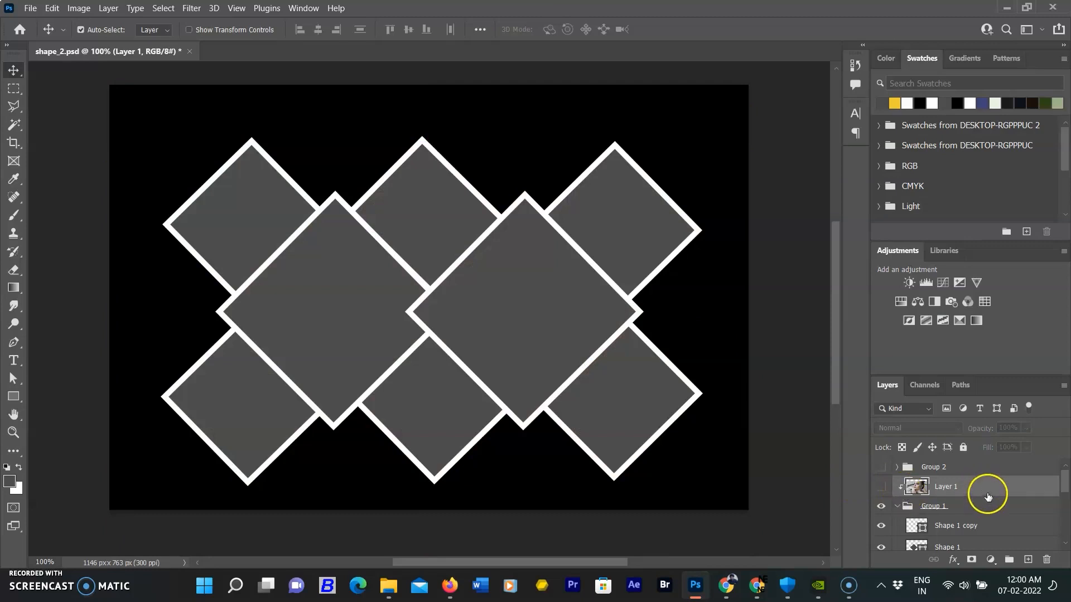
Show Layer 2, nudge its photo over the lower-left diamond, and clip it to the Rectangle 1 layer
scroll(963, 490, "down", 5)
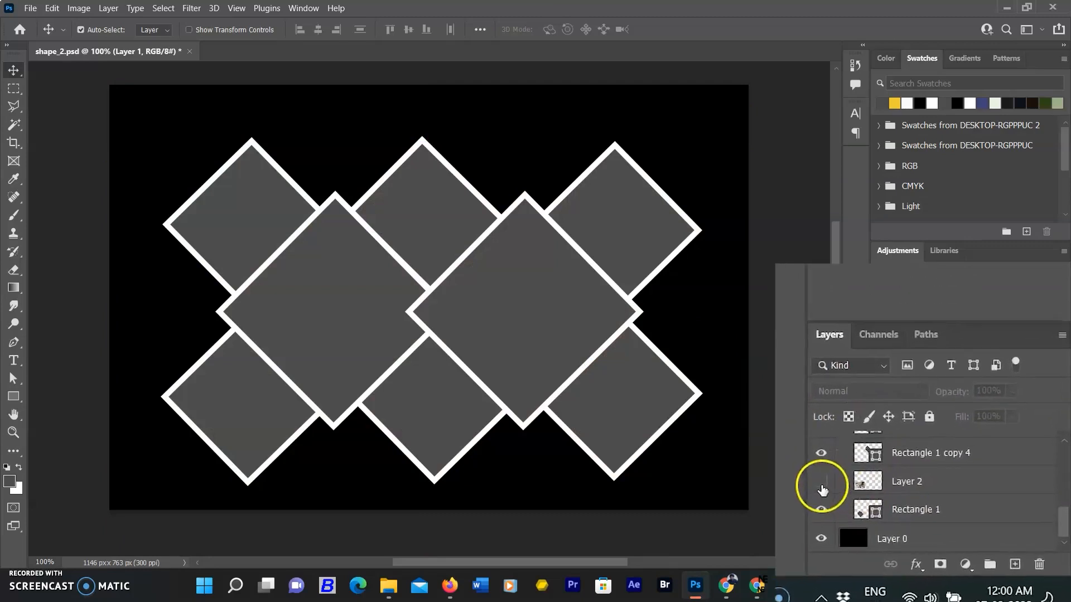
left_click(881, 500)
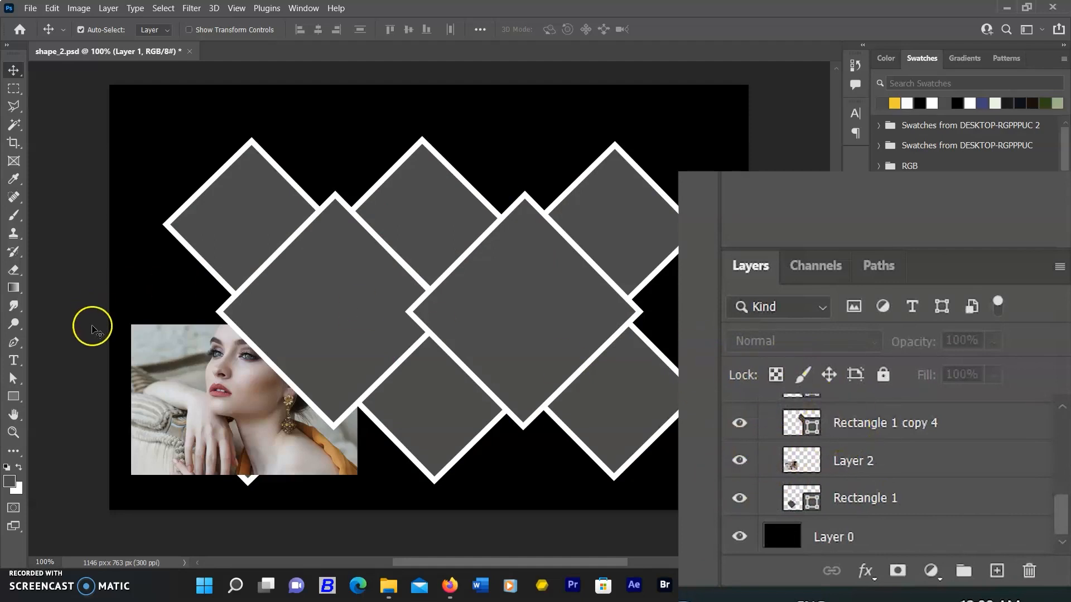
left_click_drag(207, 392, 206, 396)
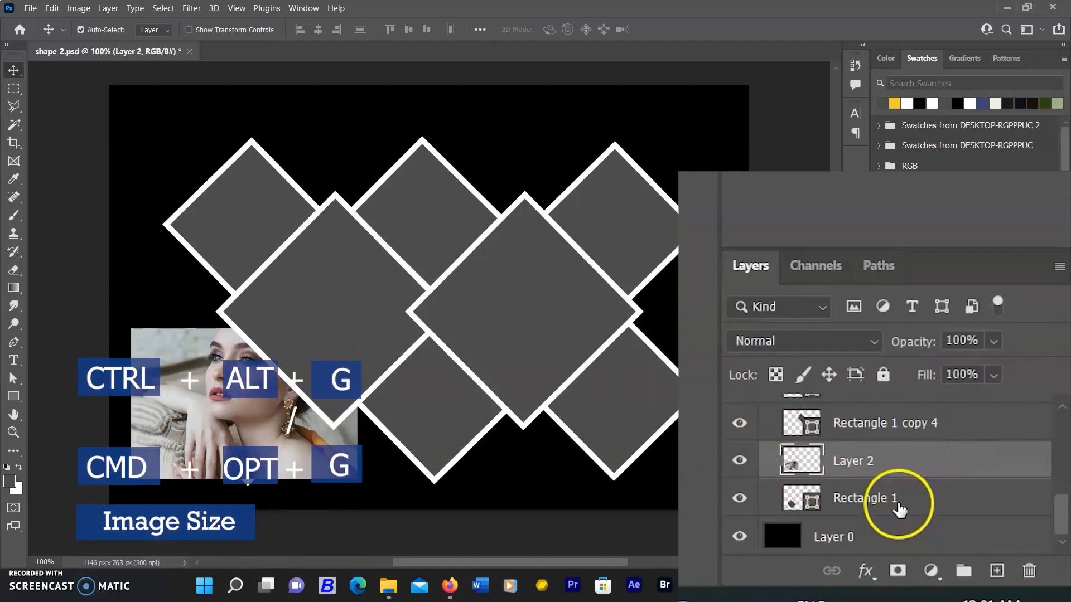
left_click(864, 510)
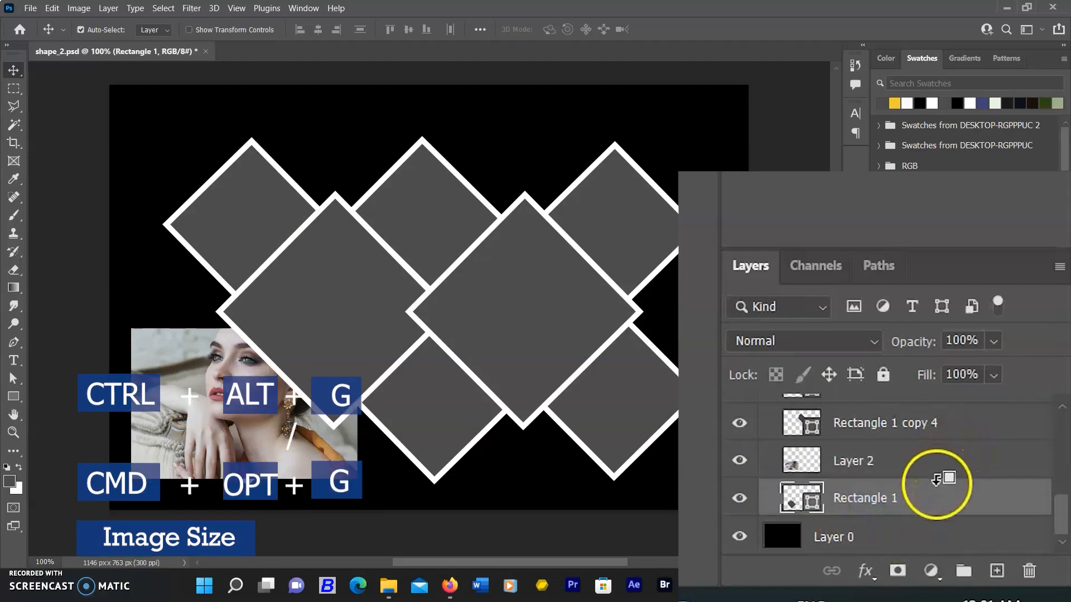
left_click(937, 481, "alt")
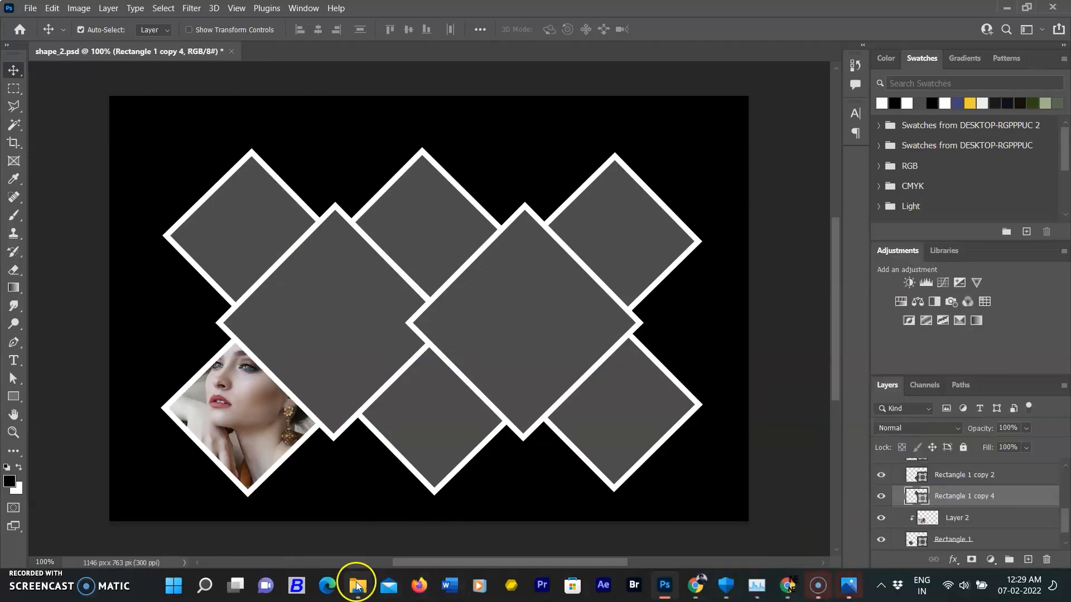
Place Amazing-curly-hairstyles-for-women-23.jpg from File Explorer's woman folder above Rectangle 1 copy 4, rotated about -0.67 degrees
left_click(357, 586)
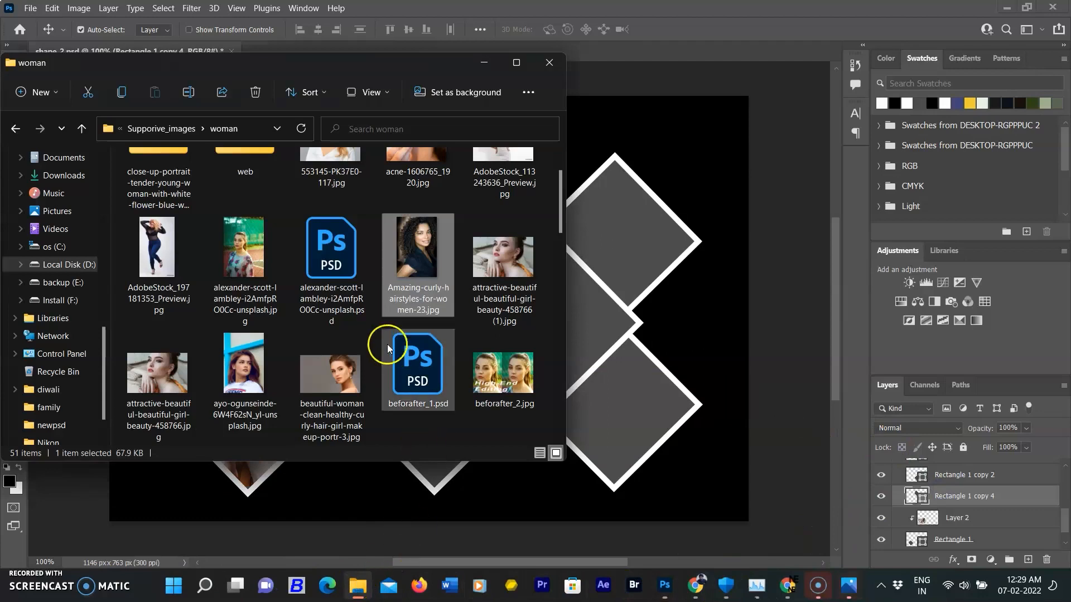
left_click_drag(411, 259, 617, 390)
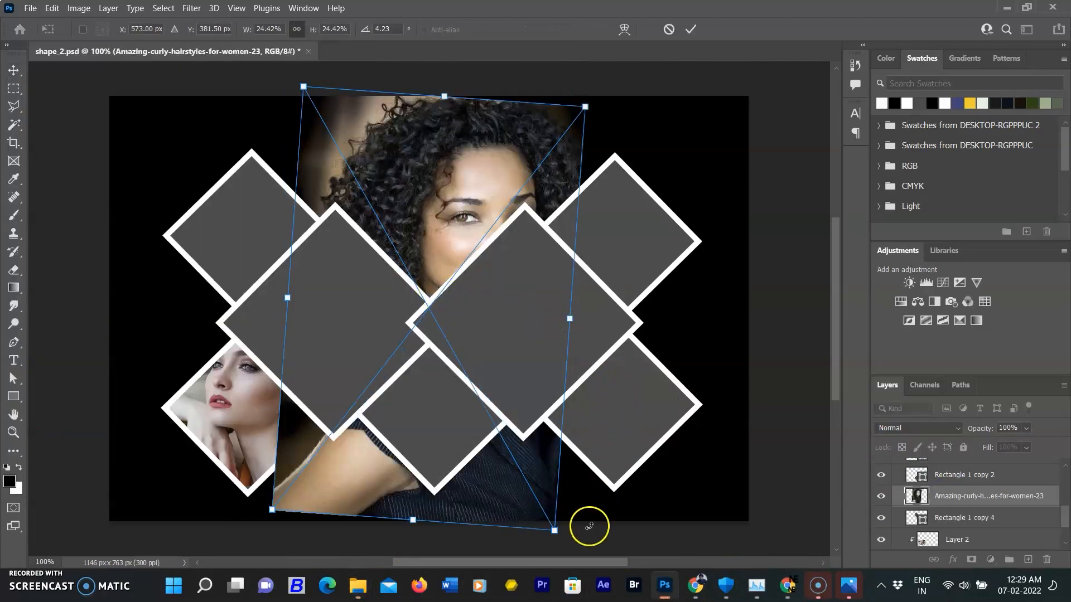
left_click_drag(570, 545, 595, 539)
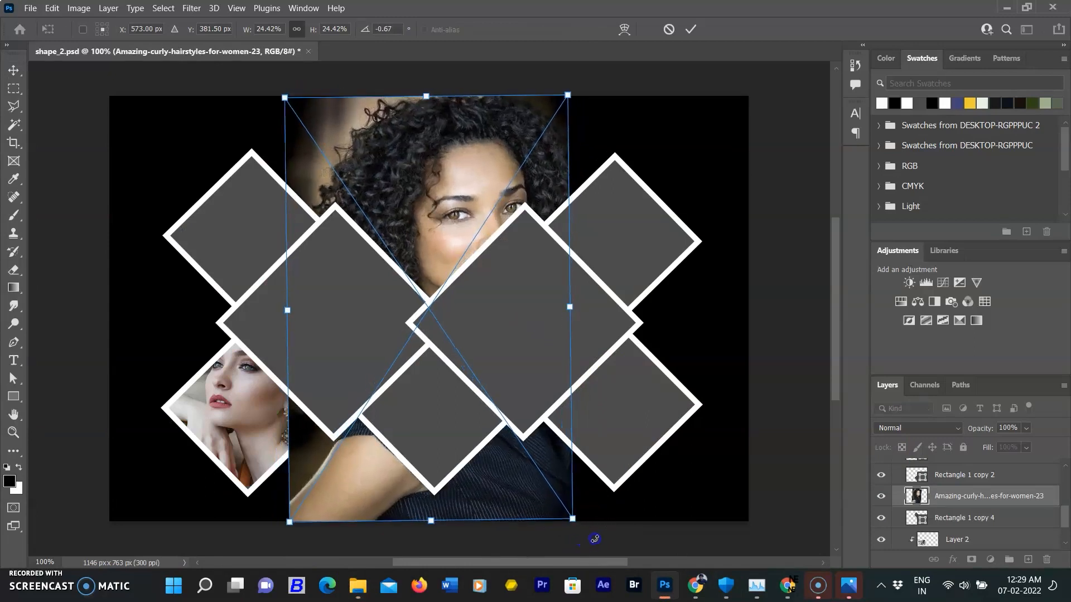
left_click(691, 31)
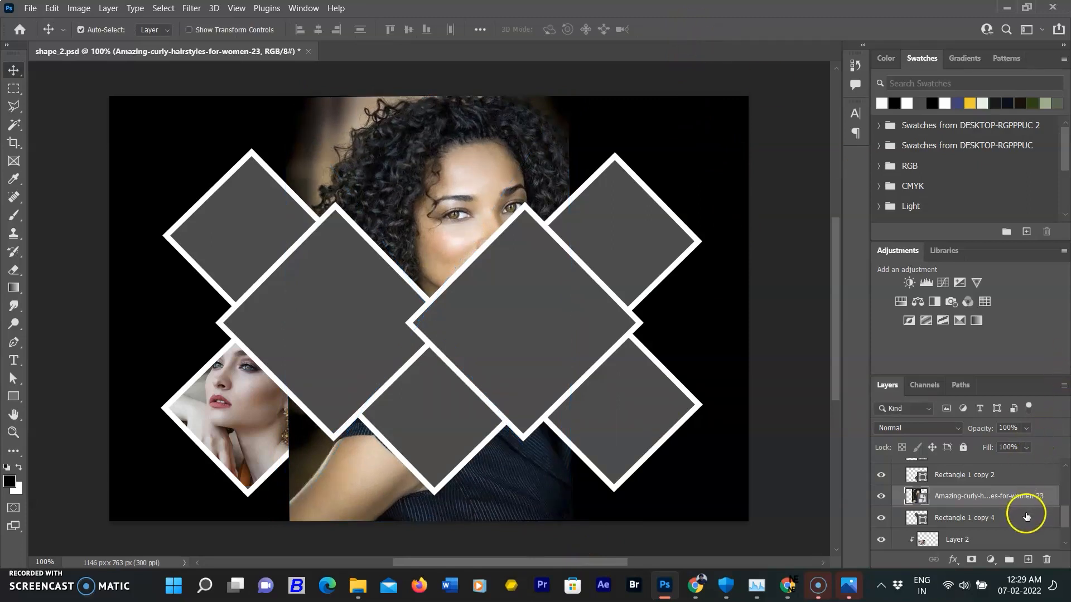
Clip the curly-hair photo to Rectangle 1 copy 4, scale it to about 14.9%, and fit the face in the upper-middle diamond
key("ctrl+alt+g")
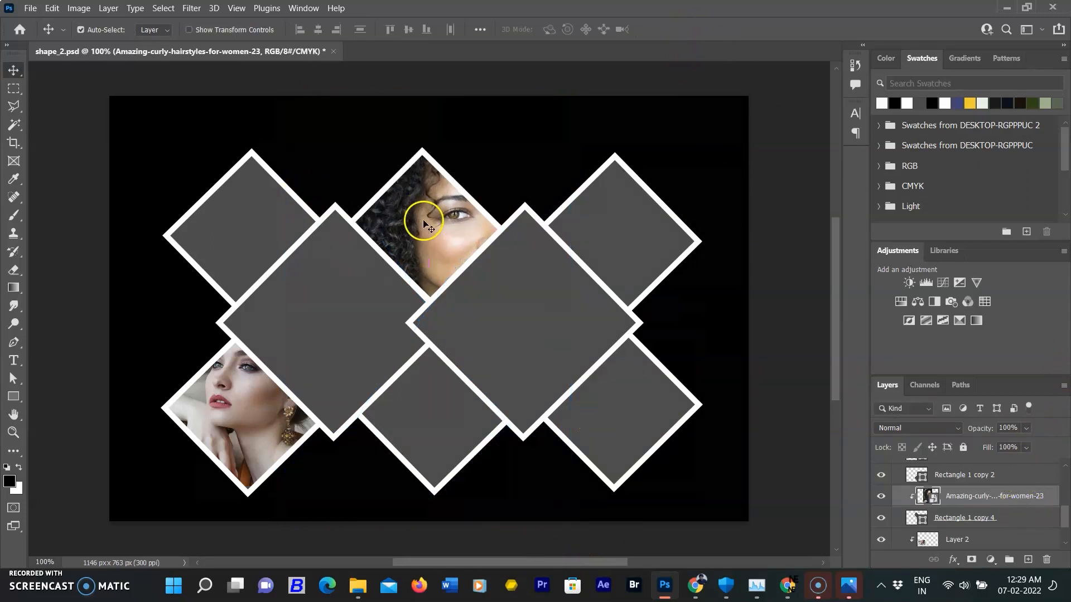
key("ctrl+t")
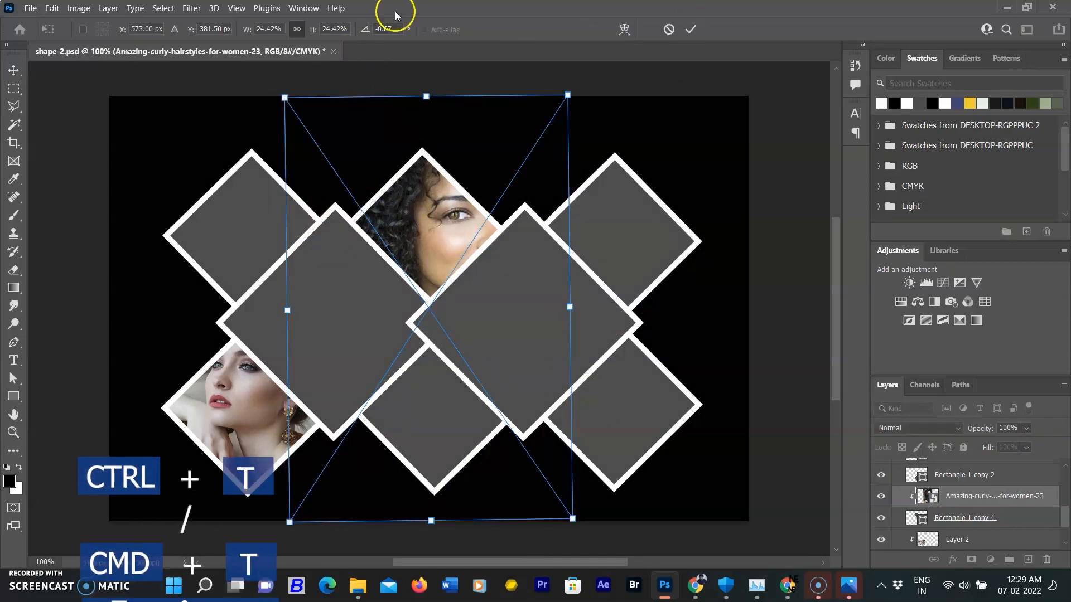
left_click_drag(573, 89, 521, 184)
left_click_drag(446, 231, 428, 205)
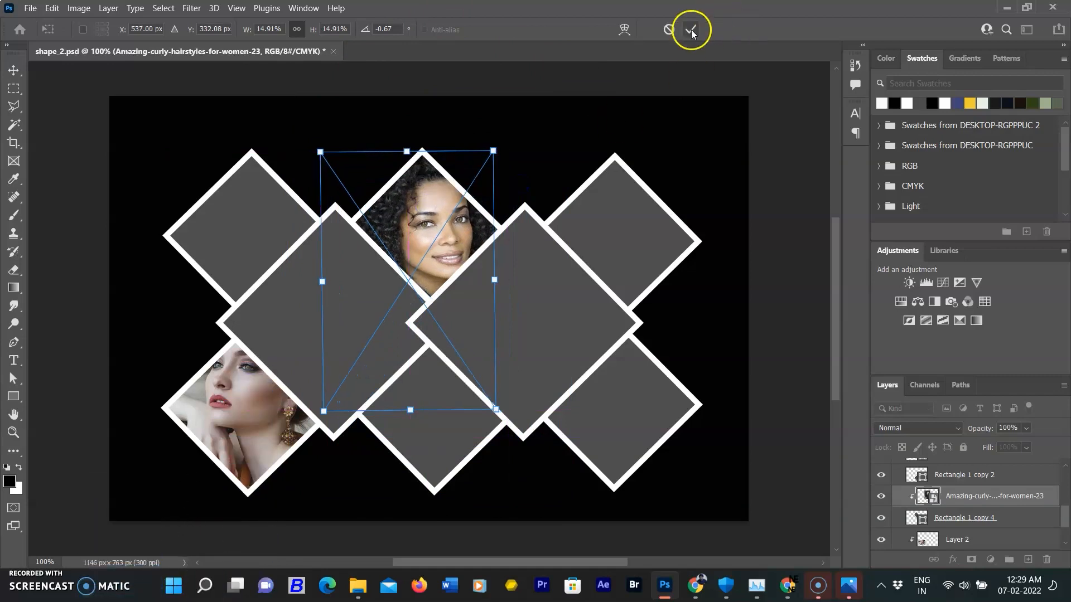
left_click(690, 31)
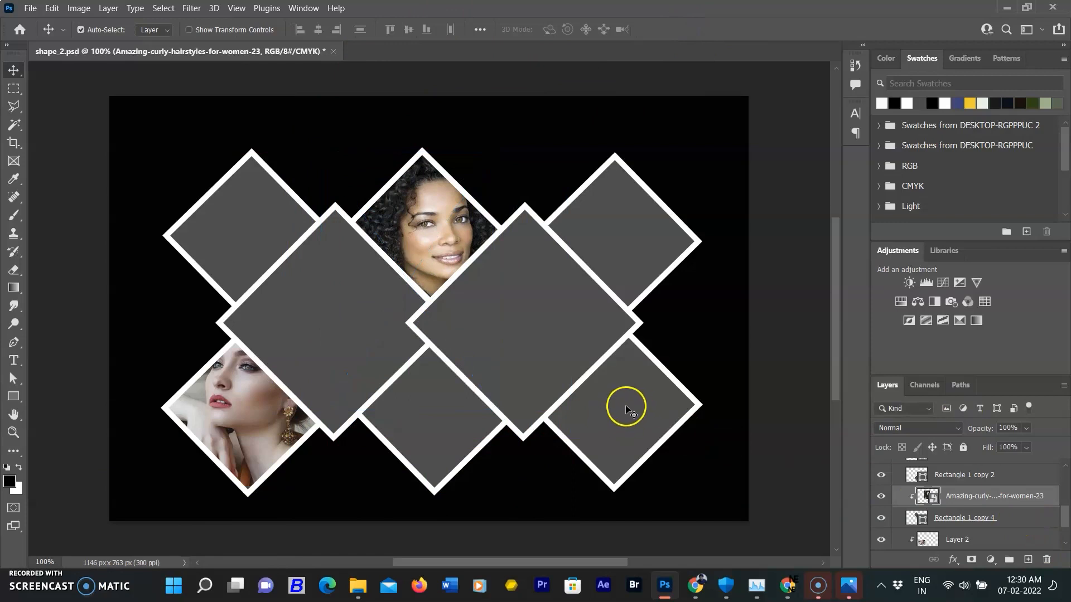
Place the Unsplash portrait of the woman against the blue-framed wall from the woman folder and move it above Rectangle 1 copy 2
mouse_move(699, 588)
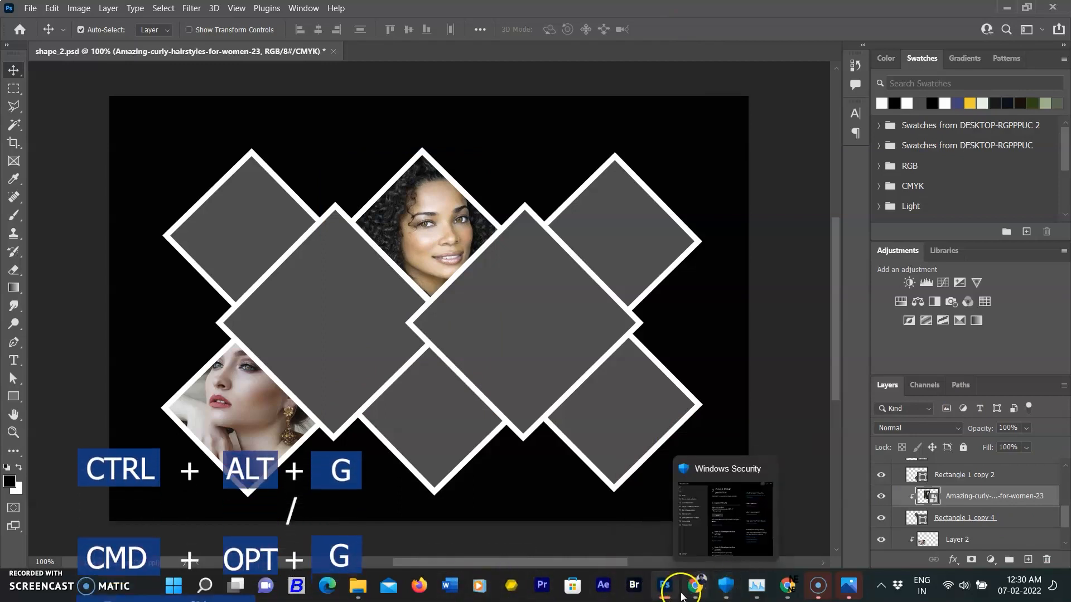
left_click(358, 585)
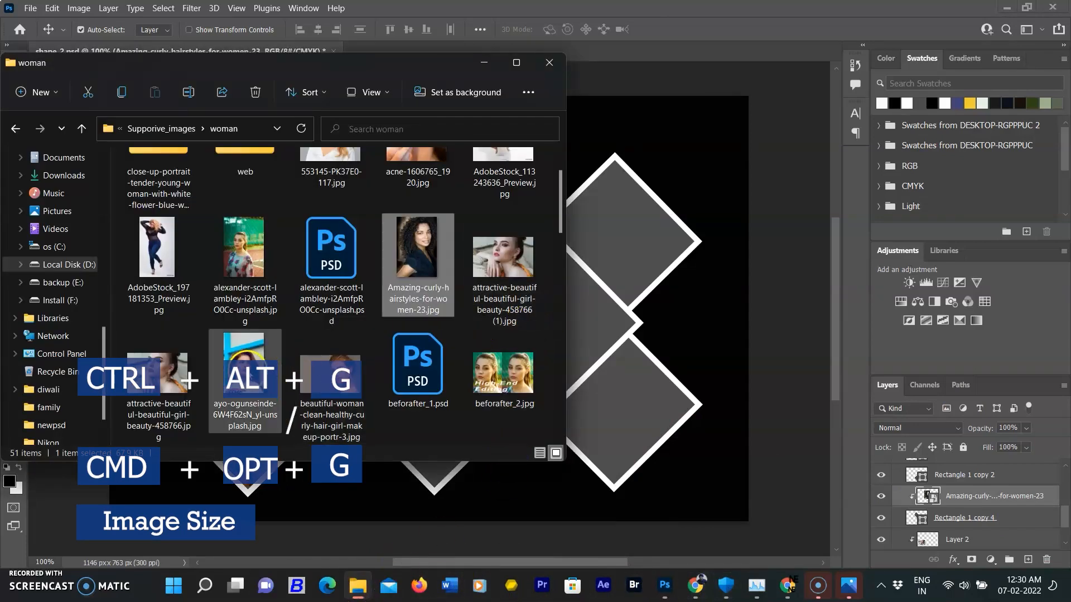
left_click_drag(245, 368, 339, 360)
left_click_drag(503, 257, 578, 293)
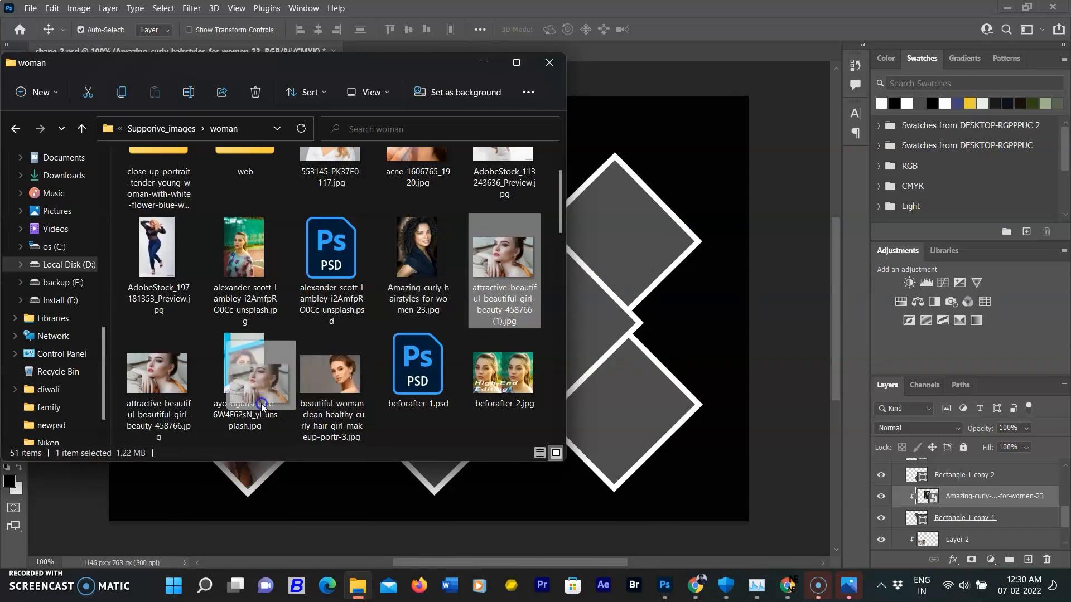
left_click_drag(241, 385, 619, 273)
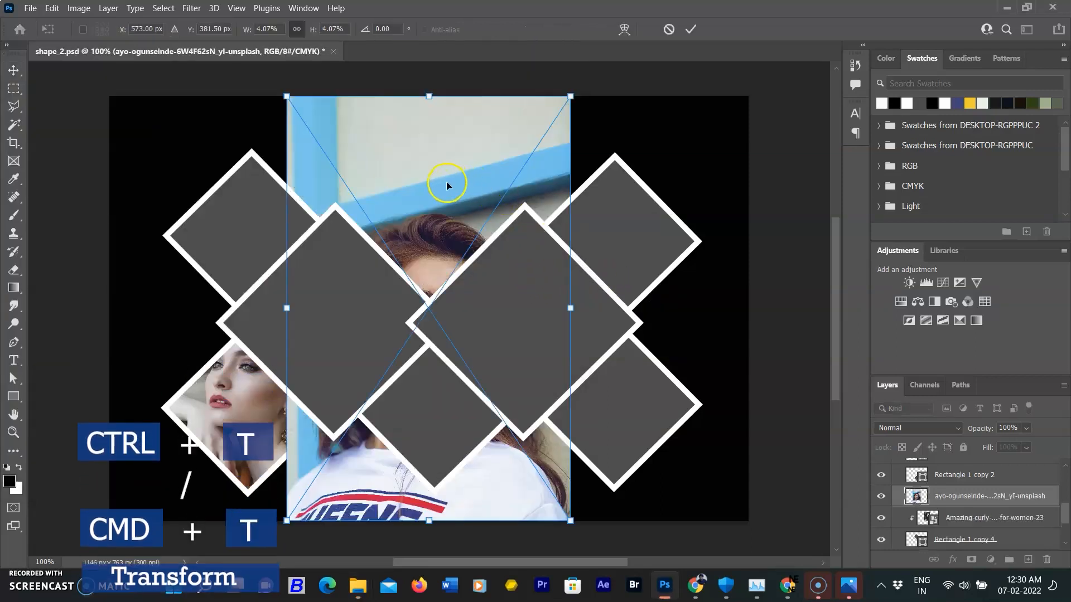
left_click_drag(446, 179, 457, 178)
left_click_drag(993, 496, 1015, 472)
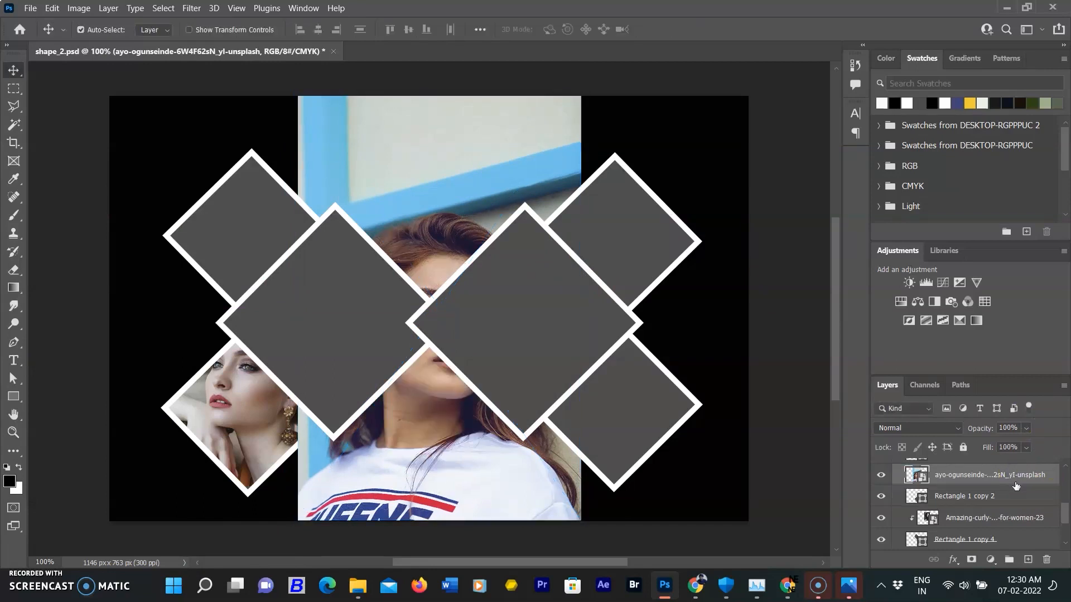
Clip the newly placed portrait to Rectangle 1 copy 2, scale it down, and center the face in the lower-middle diamond
left_click(1022, 485, "alt")
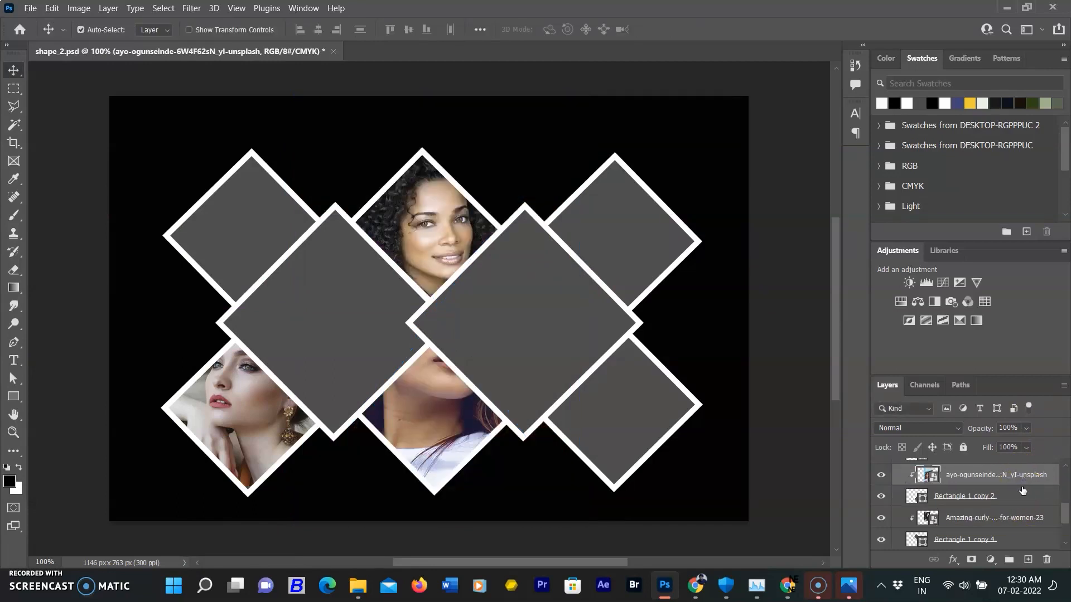
key("ctrl+t")
left_click_drag(581, 95, 489, 233)
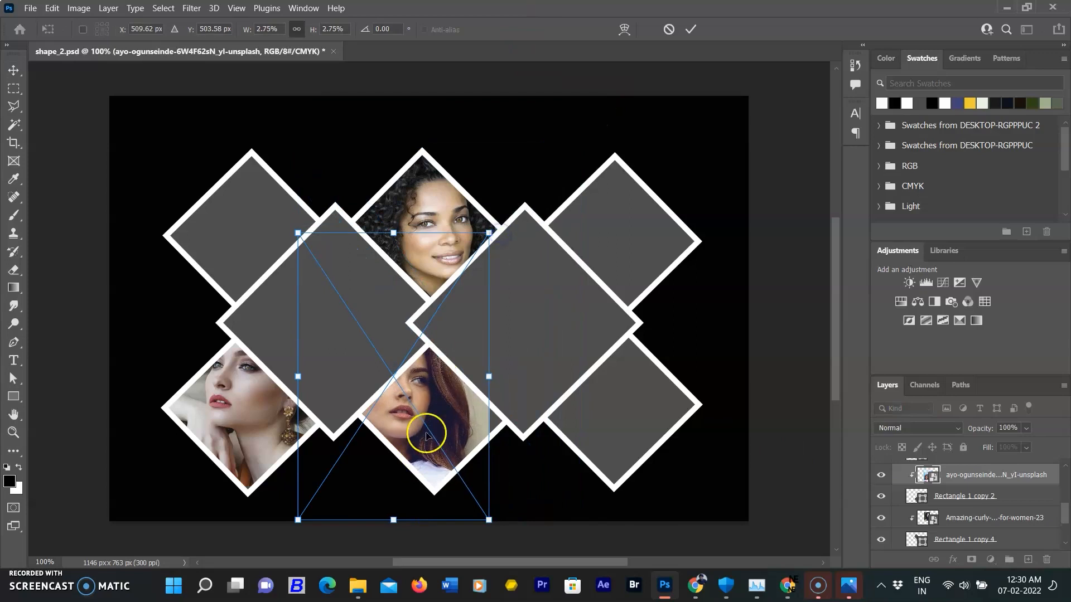
left_click_drag(429, 423, 464, 441)
left_click(690, 29)
Place the closeup-photo-of-woman-with-brown-coat-and-gray-top-733872 image above Rectangle 1 copy 5 and clip it to that shape
scroll(951, 465, "up", 2)
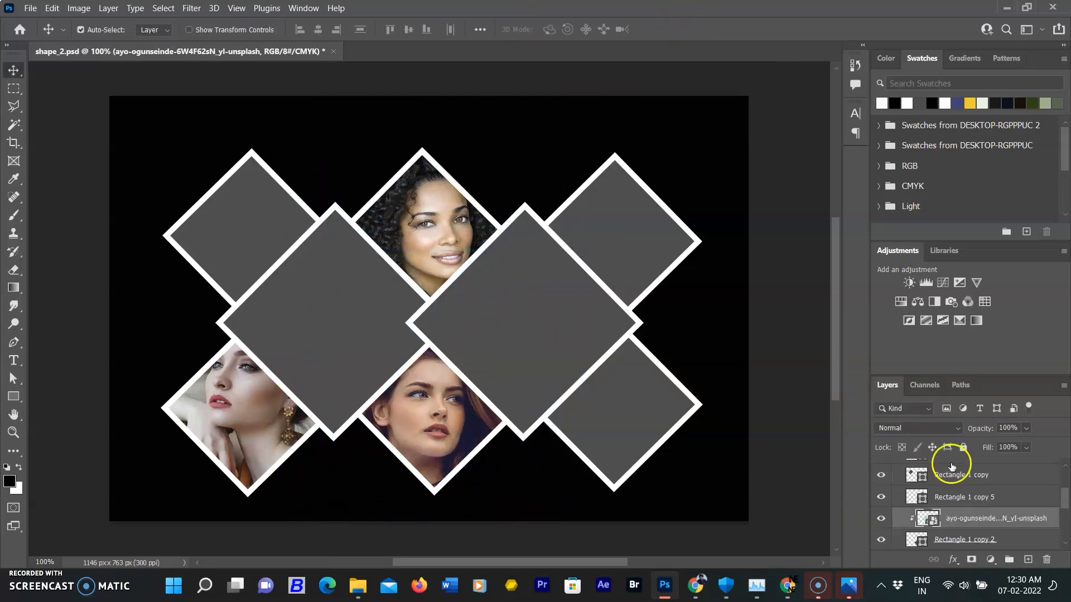
left_click(970, 518)
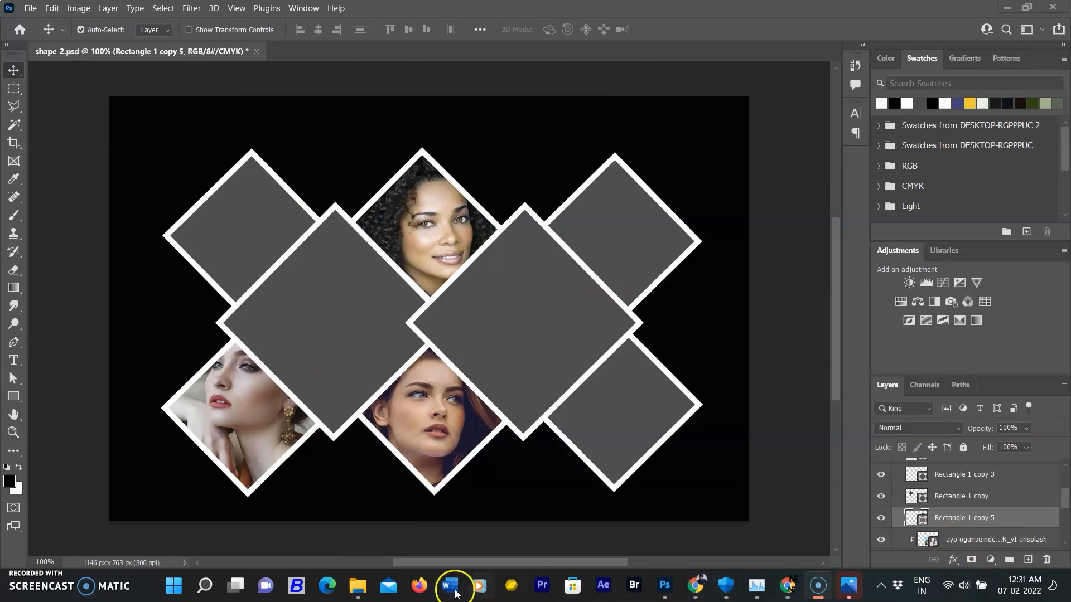
left_click(357, 586)
scroll(193, 263, "down", 2)
left_click_drag(277, 413, 644, 325)
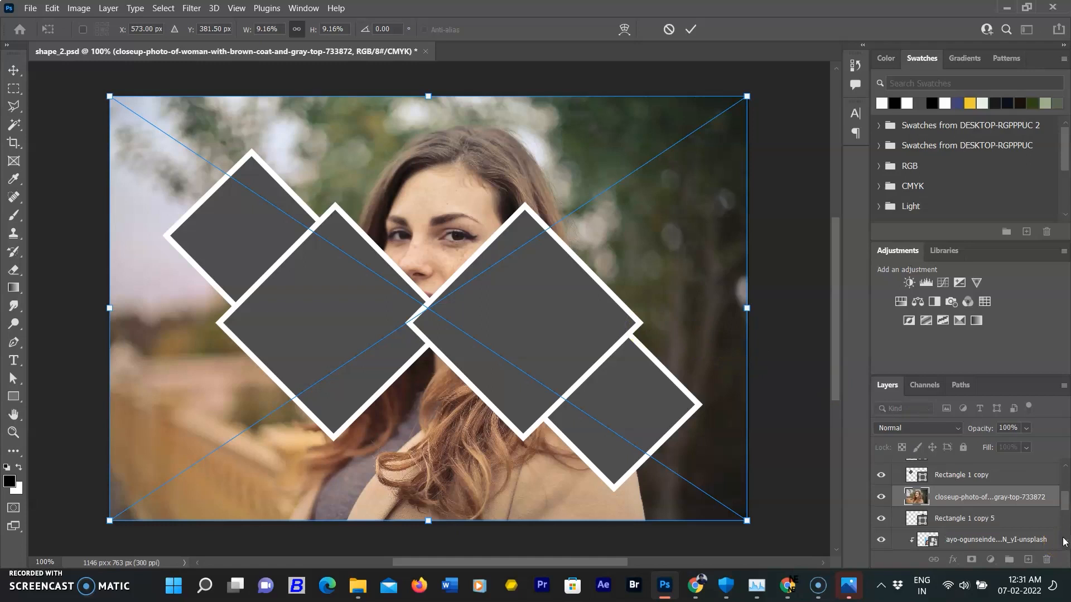
left_click(1031, 505, "alt")
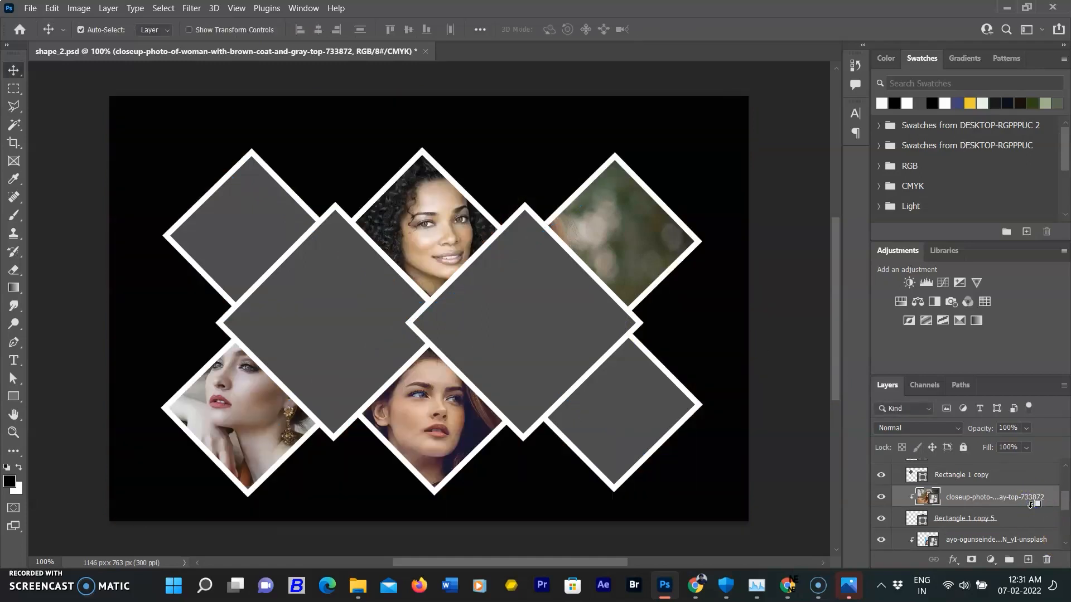
Scale the brown-coat photo to about 3.2% and position the woman inside the upper-right diamond
key("ctrl+t")
left_click_drag(110, 521, 320, 379)
left_click_drag(492, 314, 671, 230)
left_click_drag(507, 292, 499, 302)
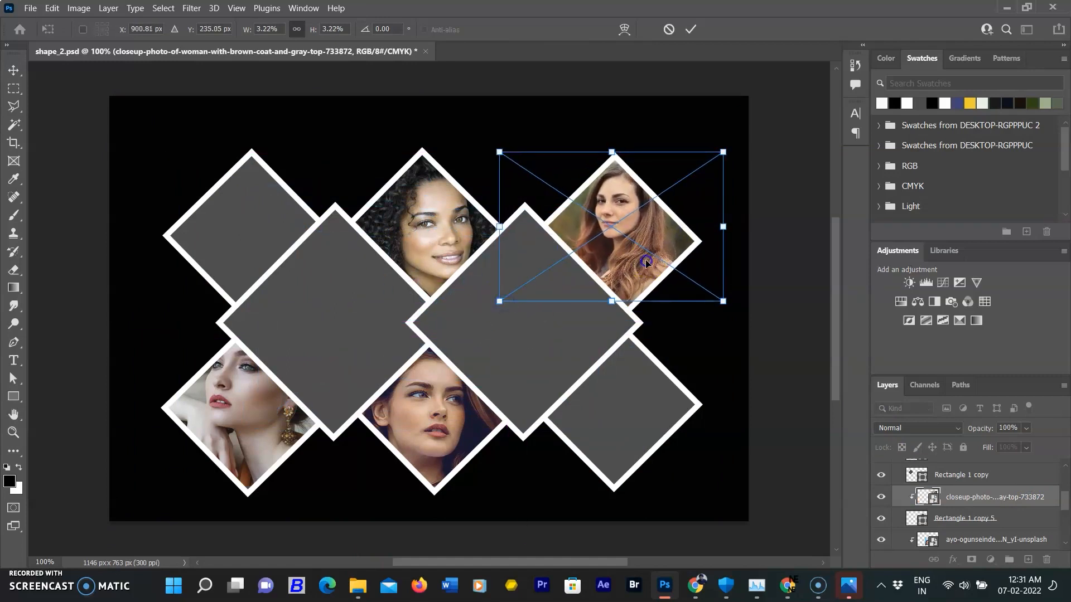
left_click(692, 29)
Place darkeye.png from the woman folder above the Rectangle 1 copy layer and clip it to that shape
scroll(998, 496, "up", 1)
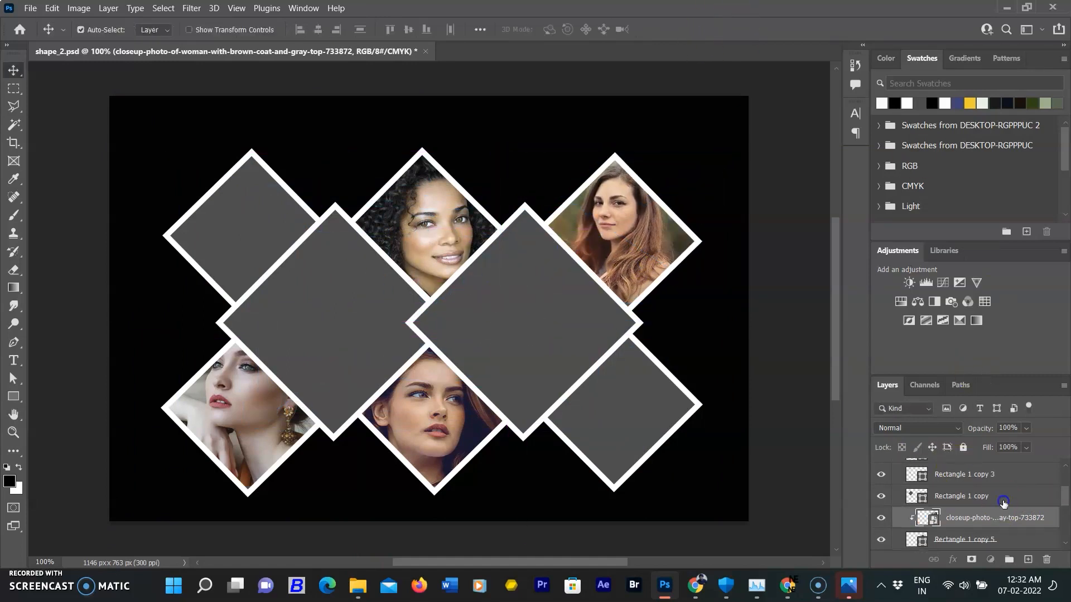
left_click(1004, 502)
scroll(1004, 504, "up", 1)
left_click(358, 586)
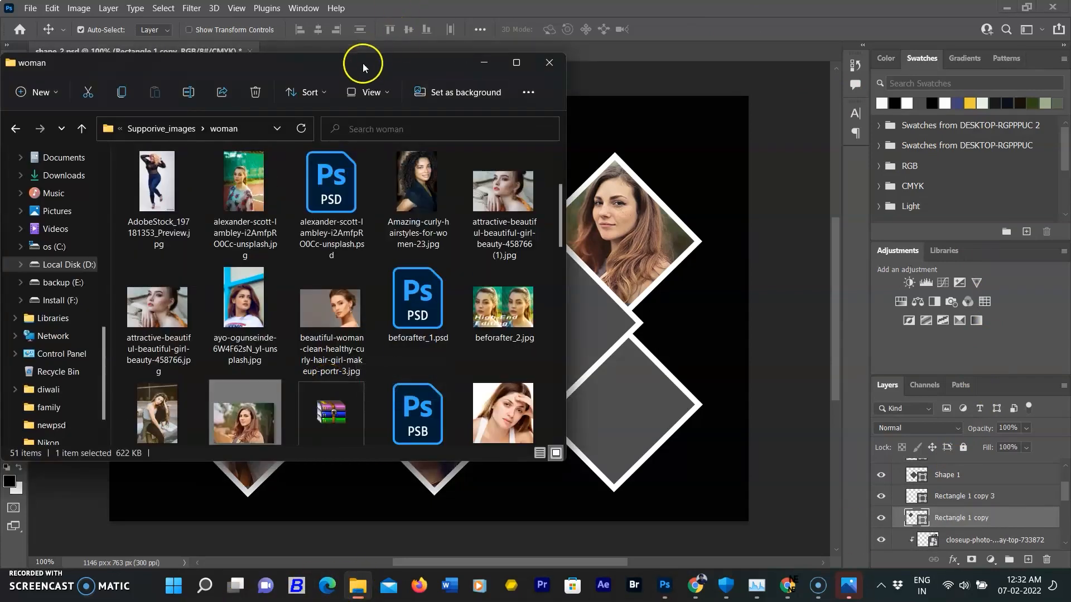
left_click_drag(363, 73, 335, 118)
left_click_drag(507, 426, 615, 390)
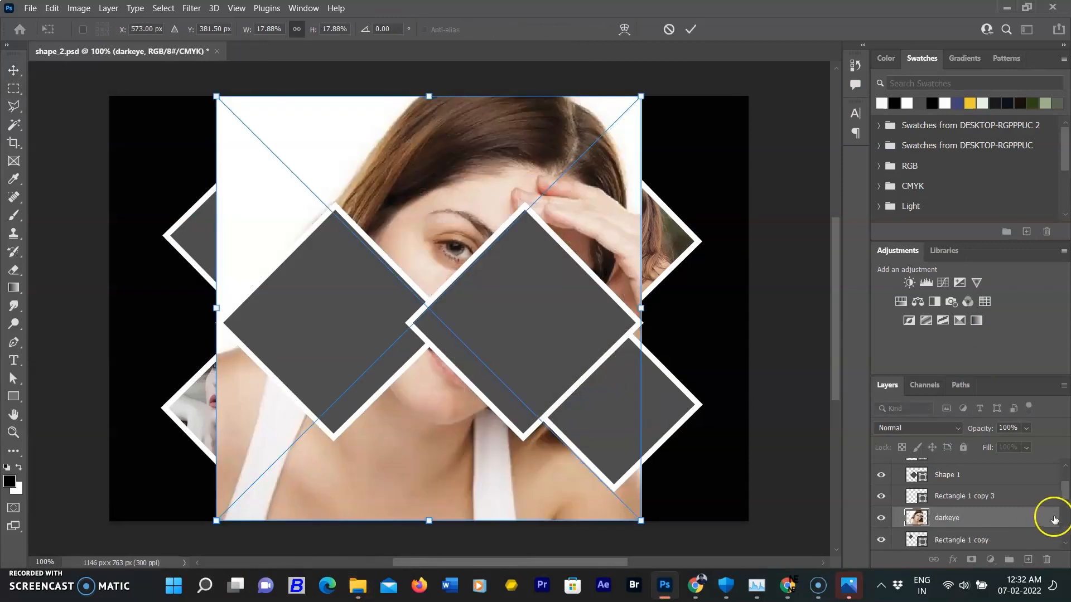
scroll(1041, 523, "down", 1)
left_click(1002, 508, "alt")
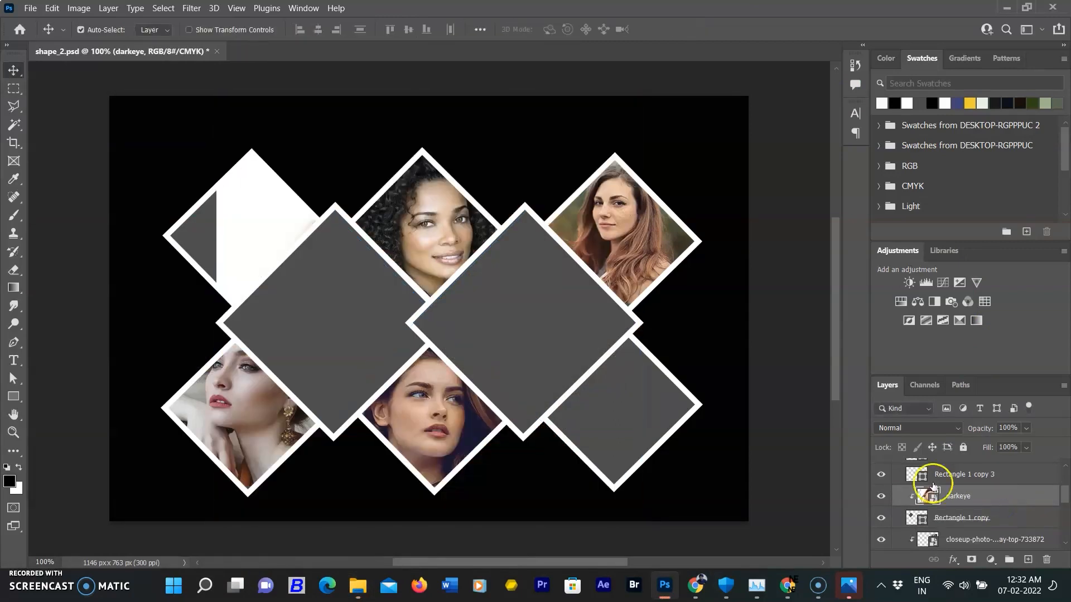
Scale down the darkeye photo and position the face inside the upper-left diamond
key("ctrl+t")
left_click_drag(303, 253, 139, 212)
left_click_drag(497, 78, 393, 189)
left_click_drag(347, 256, 296, 210)
left_click(692, 31)
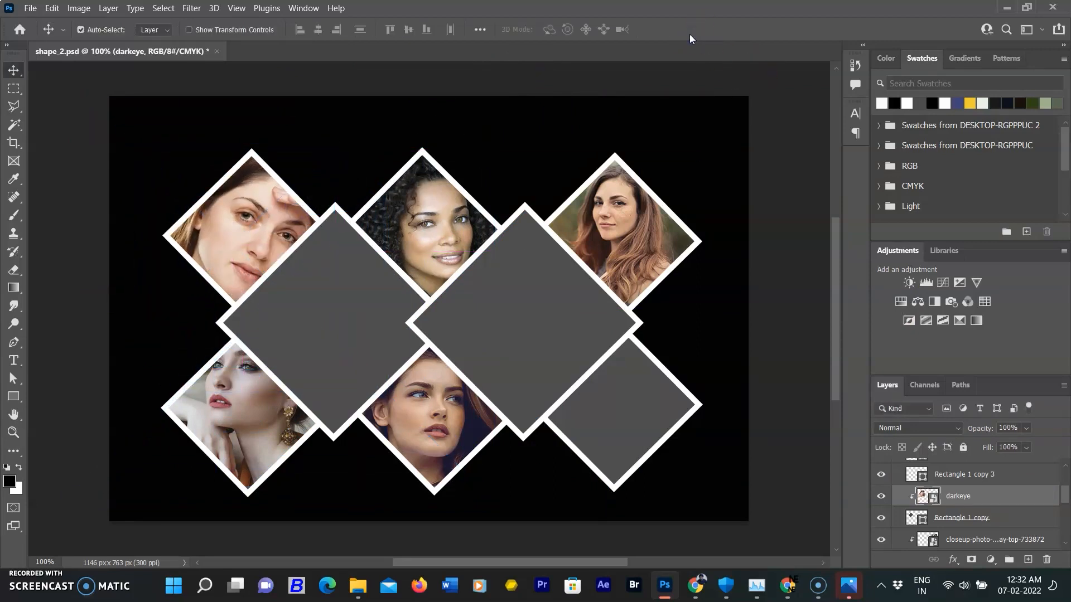
Place the Unsplash portrait of the blonde woman in the maroon top above Rectangle 1 copy 3 and clip it to that shape
scroll(1009, 534, "up", 2)
left_click(1032, 519)
left_click(358, 586)
left_click(229, 400)
scroll(230, 397, "down", 3)
left_click(130, 422)
left_click_drag(131, 422, 597, 449)
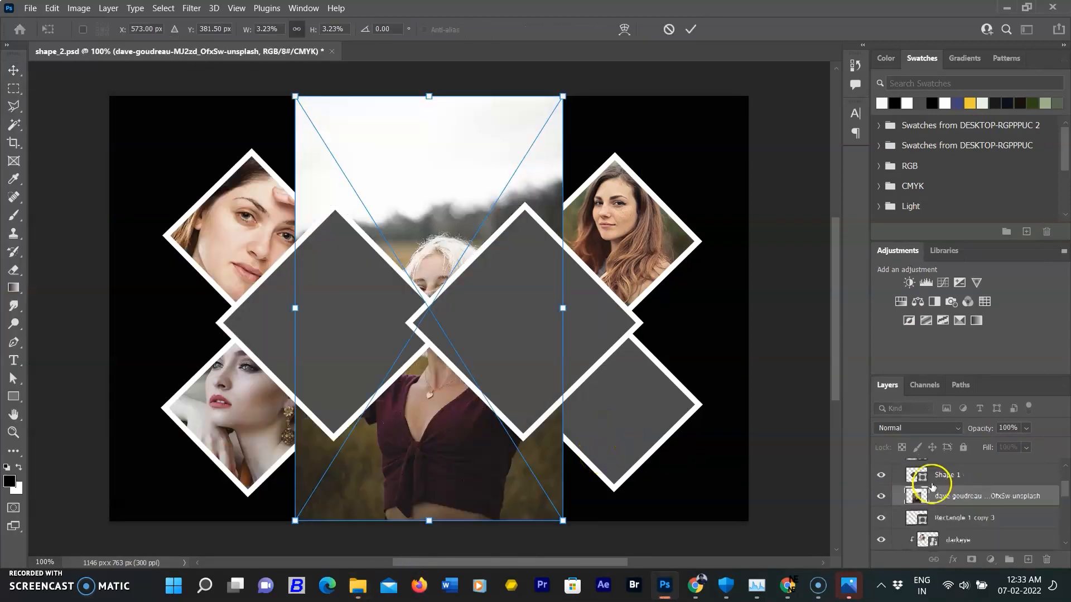
left_click(1011, 487, "alt")
Scale down the blonde woman's portrait and position it inside the lower-right diamond
left_click_drag(731, 446, 669, 239)
left_click_drag(633, 454, 638, 467)
left_click(691, 29)
Place the woman-wearing-a-hijab-smiling photo from the woman folder above the Shape 1 layer and clip it to that shape
scroll(984, 496, "up", 1)
left_click(1007, 499)
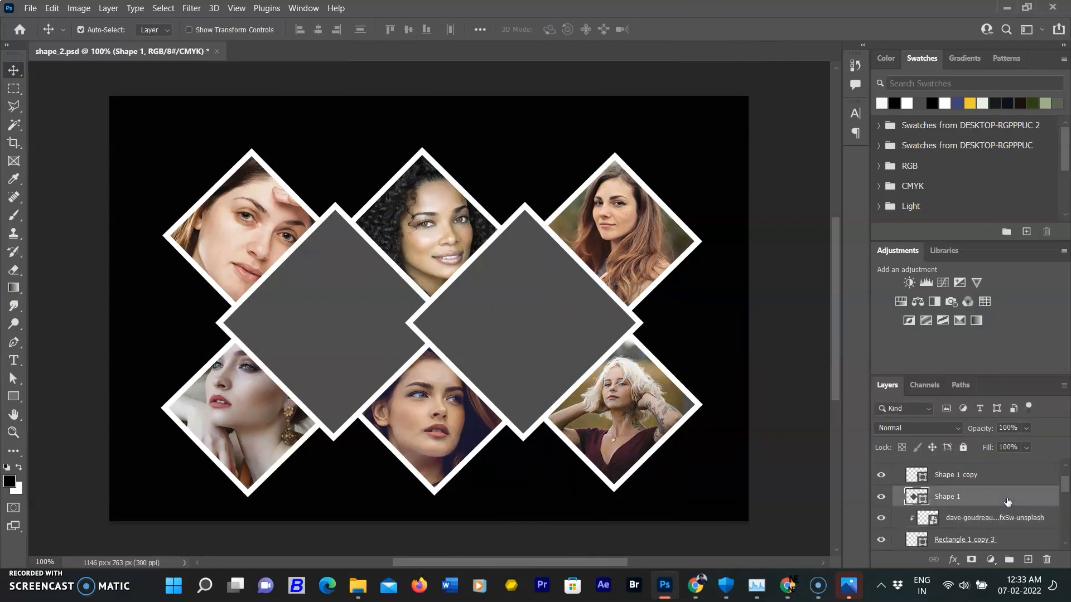
left_click(358, 586)
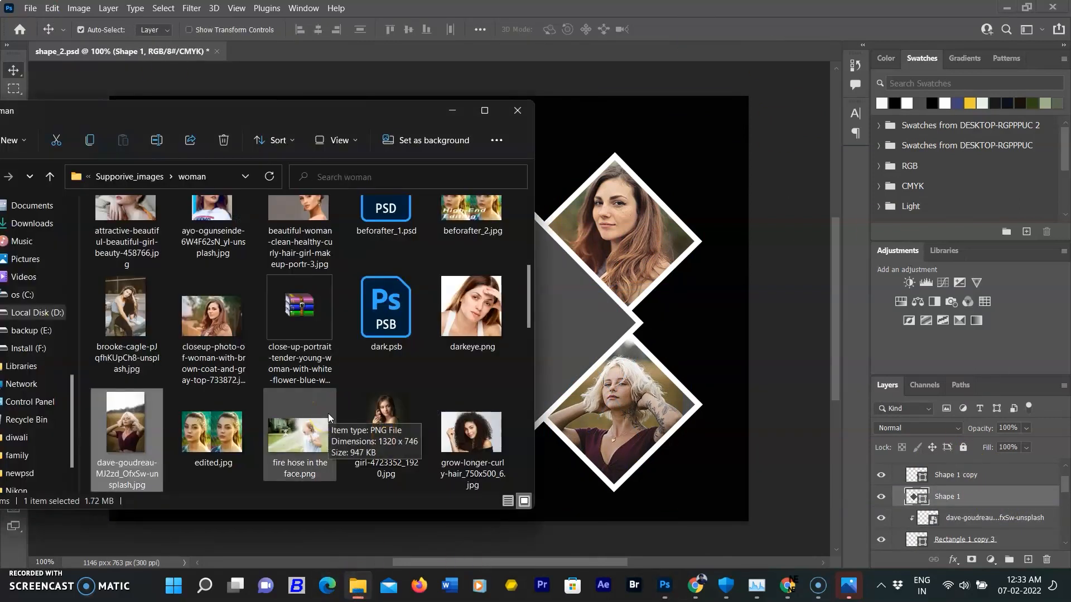
scroll(328, 412, "down", 5)
scroll(328, 411, "down", 3)
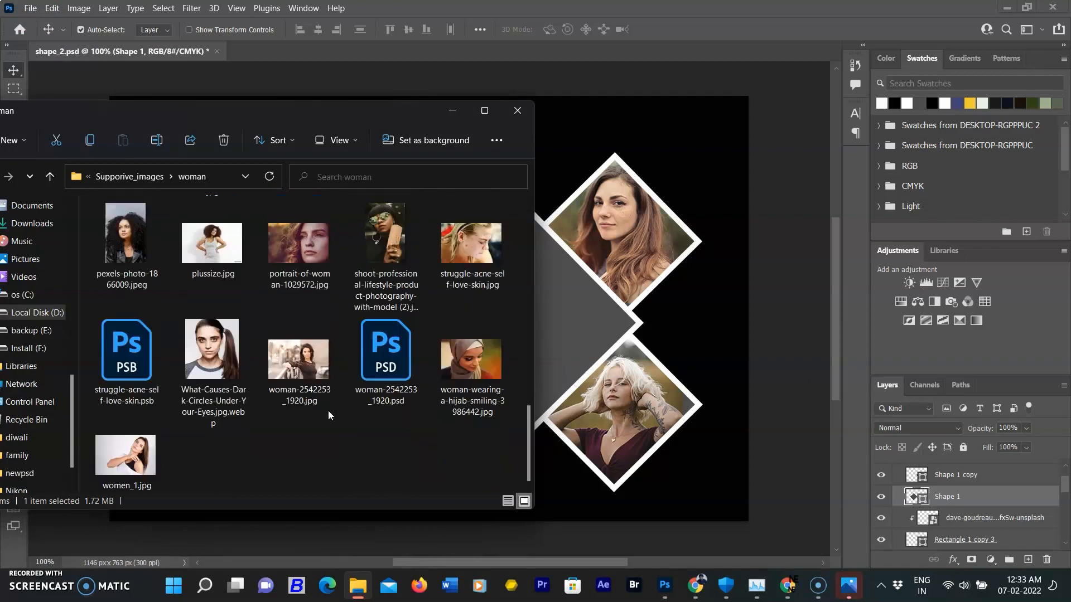
left_click_drag(470, 359, 555, 357)
left_click(365, 580)
left_click_drag(475, 353, 555, 341)
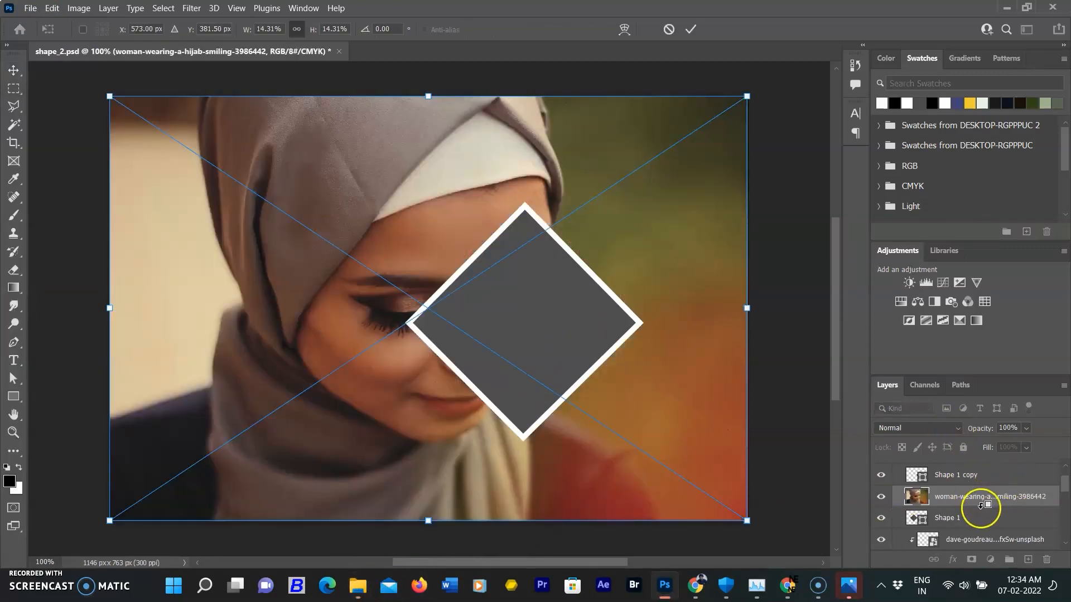
left_click(982, 505, "alt")
Scale the hijab portrait down to about 8.4% and position the face inside the large left diamond
key("ctrl+t")
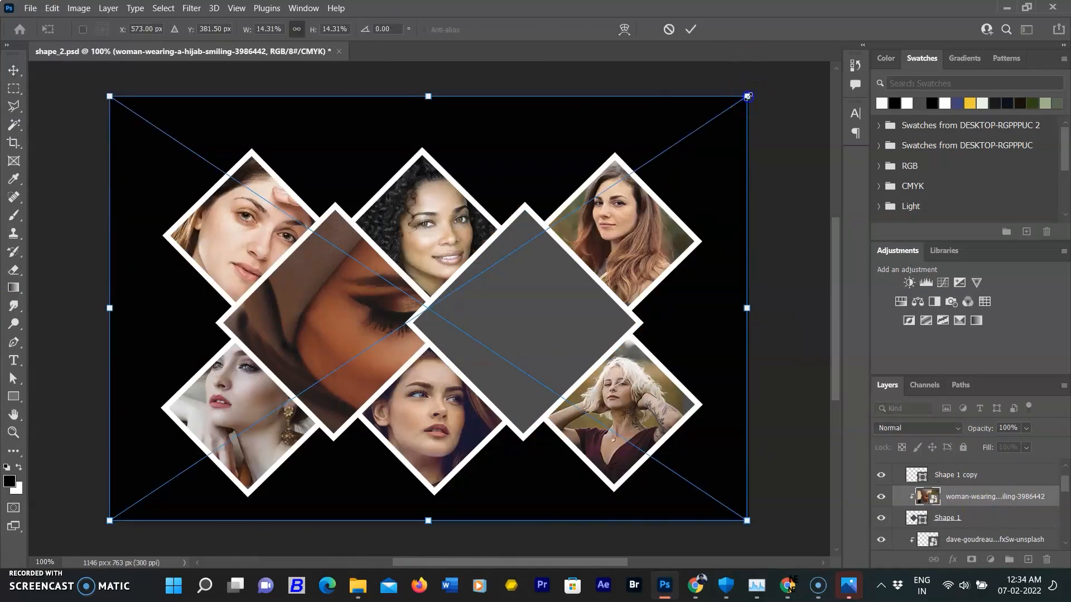
left_click_drag(748, 96, 610, 149)
left_click_drag(530, 303, 531, 161)
left_click_drag(506, 226, 535, 208)
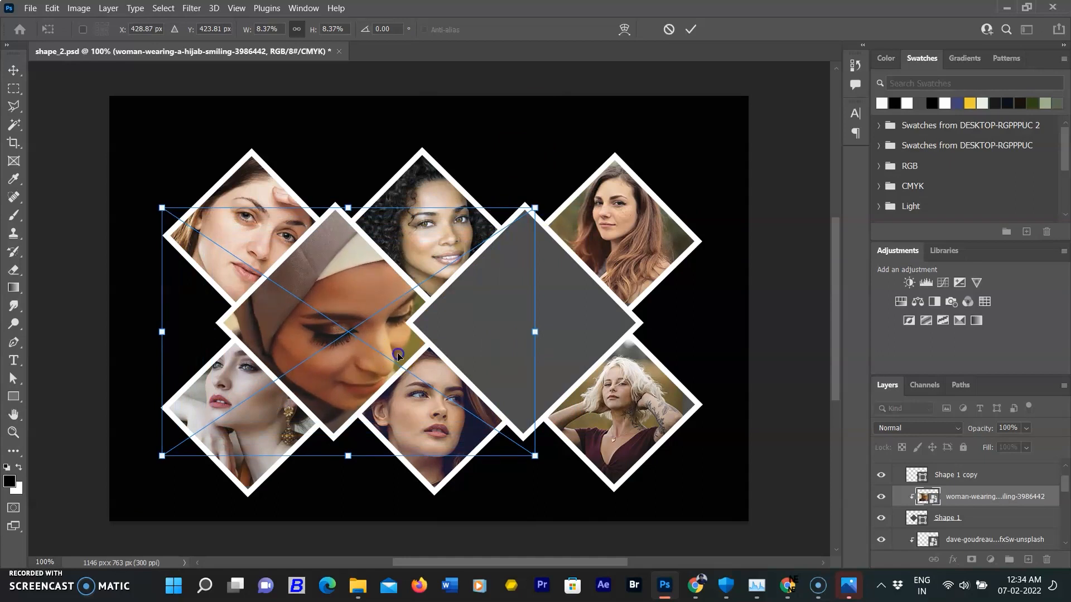
left_click(690, 29)
Place the girl-4723352_1920 photo above the Shape 1 copy layer and clip it to that shape
scroll(1040, 490, "up", 1)
left_click(1023, 514)
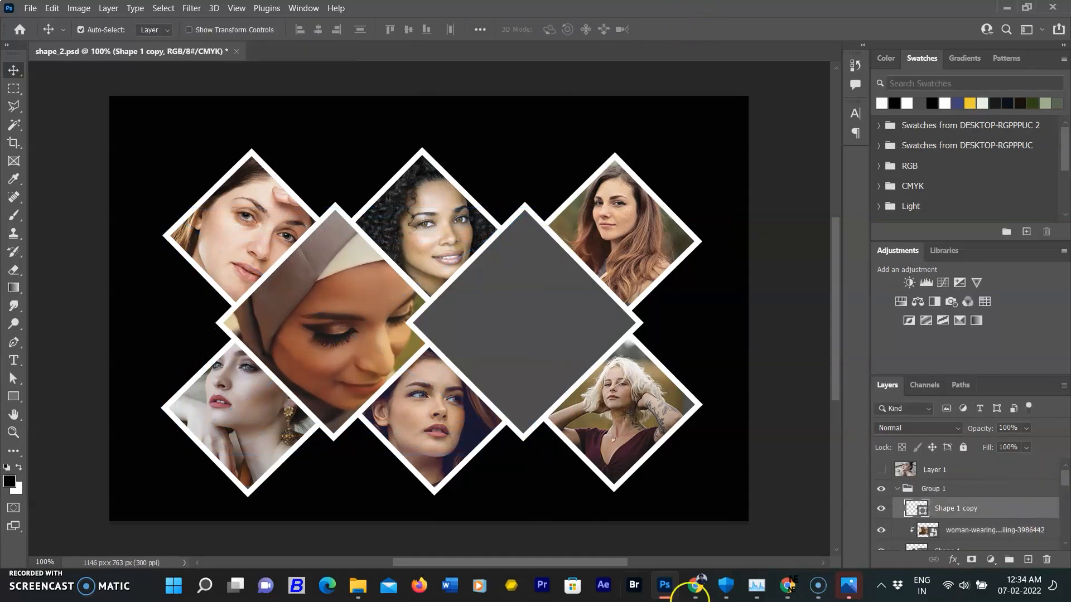
left_click(358, 585)
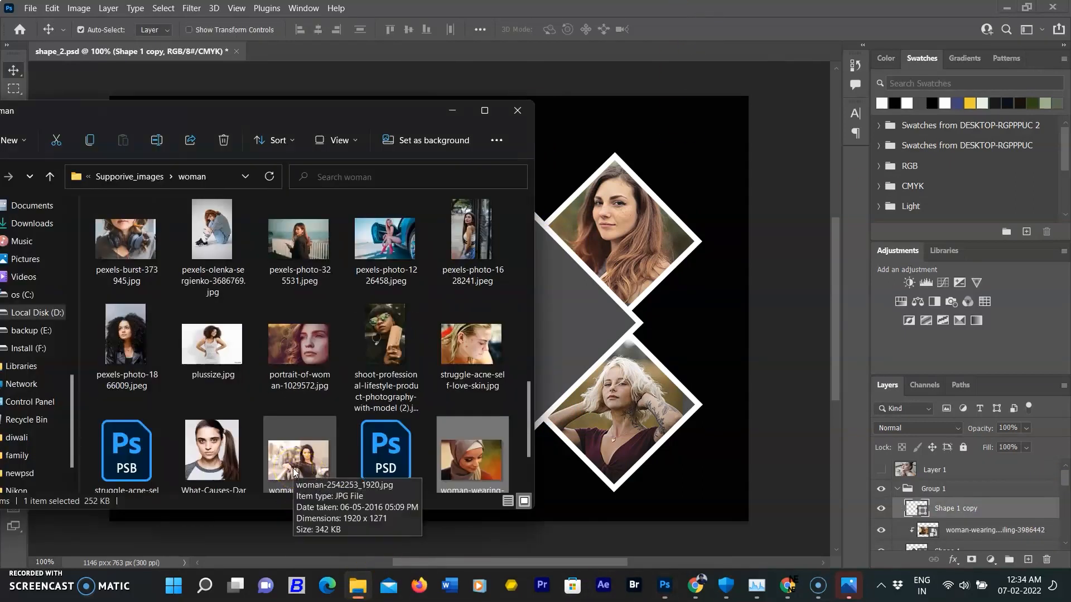
scroll(294, 471, "up", 5)
left_click(578, 326)
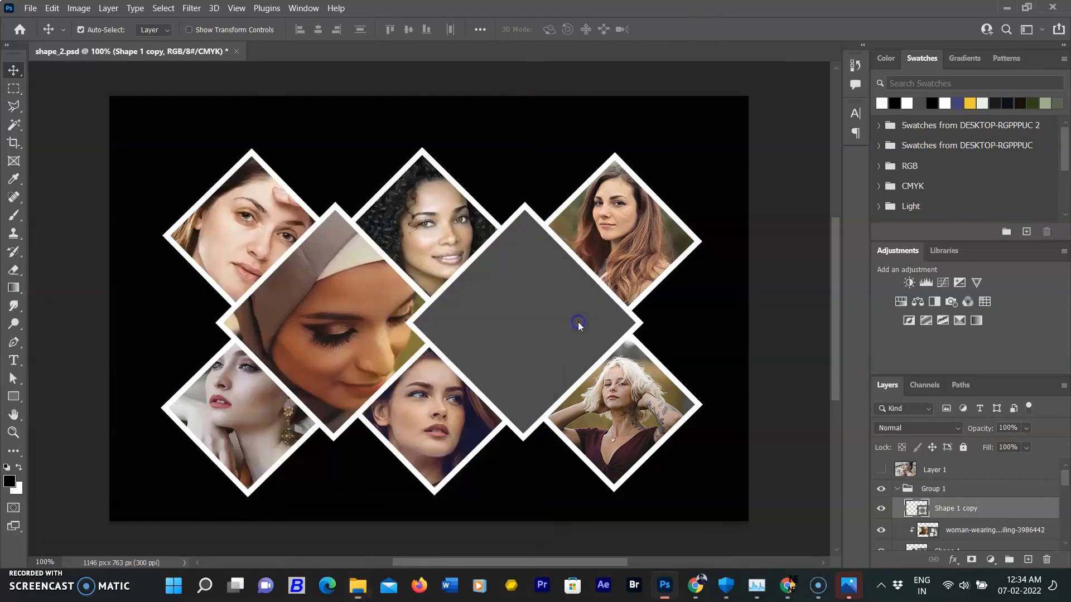
left_click(1025, 518, "alt")
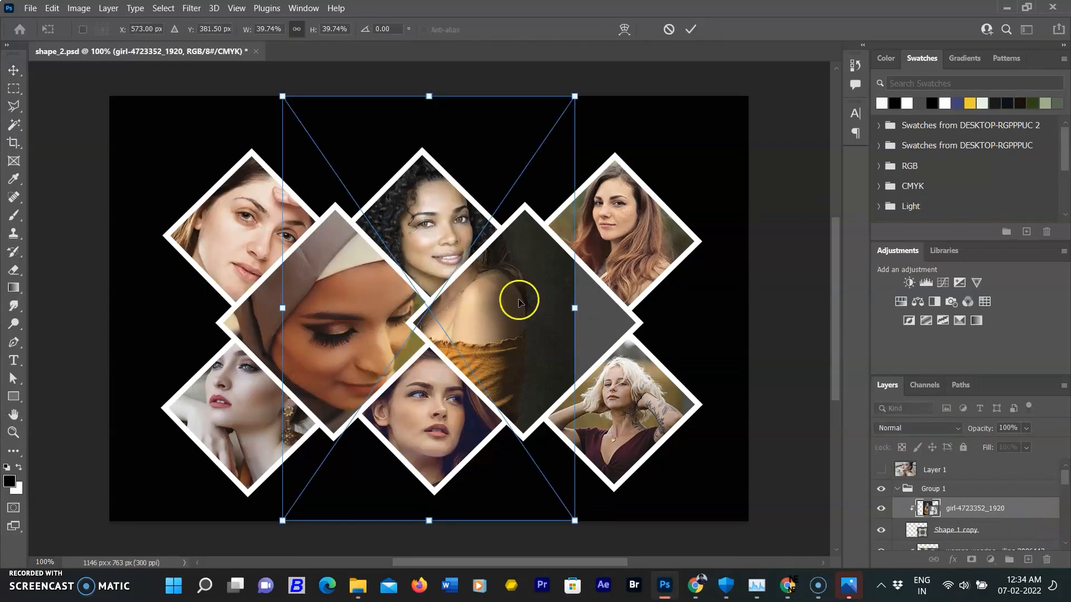
Scale the girl-4723352_1920 photo down to about 32% and position the face inside the large right diamond
left_click_drag(521, 299, 610, 312)
left_click_drag(670, 111, 671, 173)
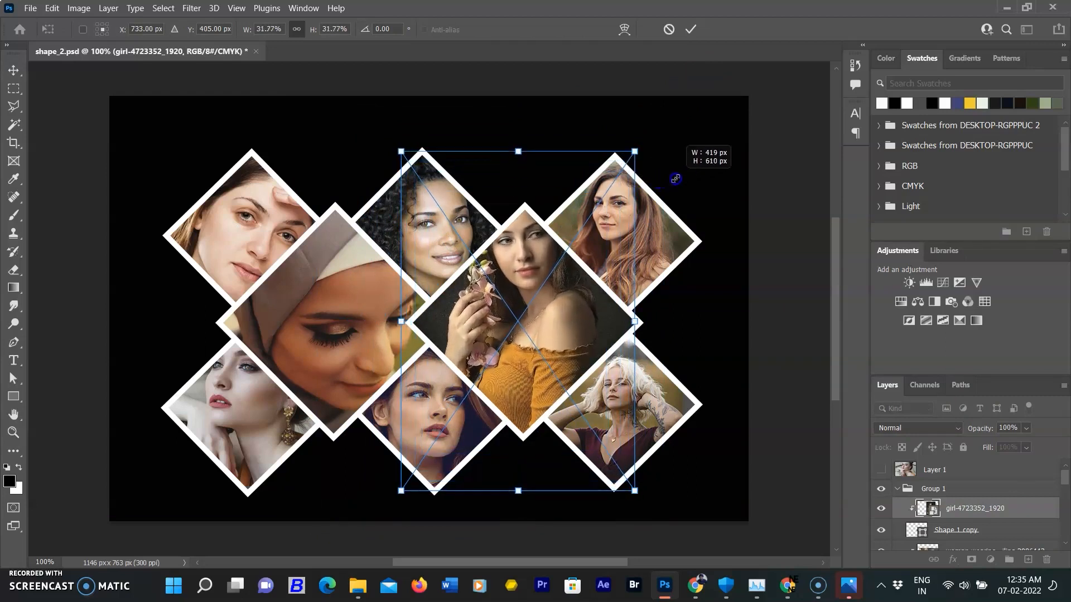
left_click_drag(553, 329, 555, 366)
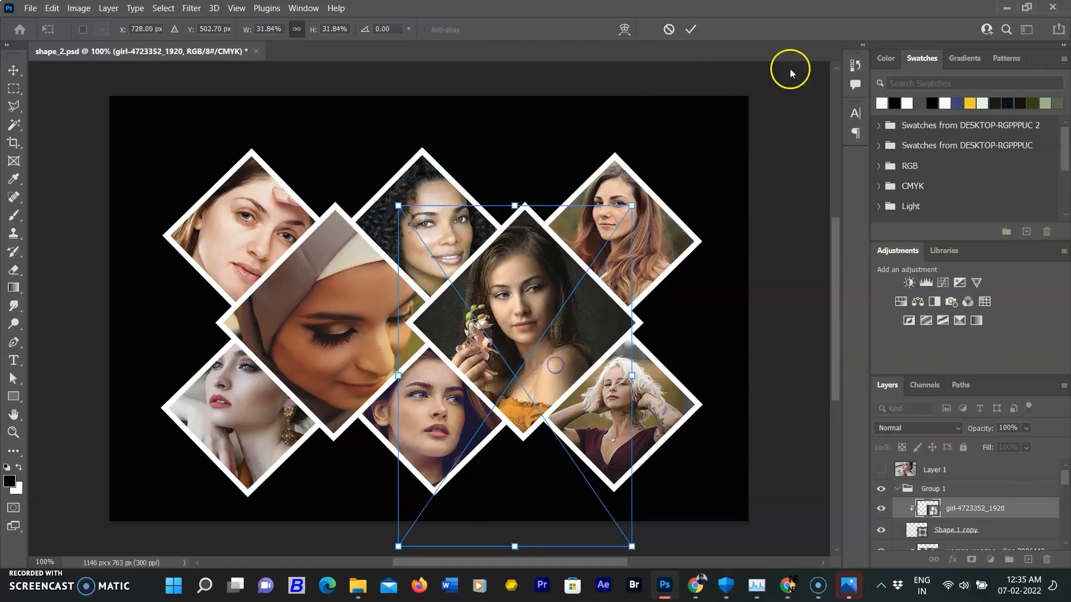
left_click(693, 29)
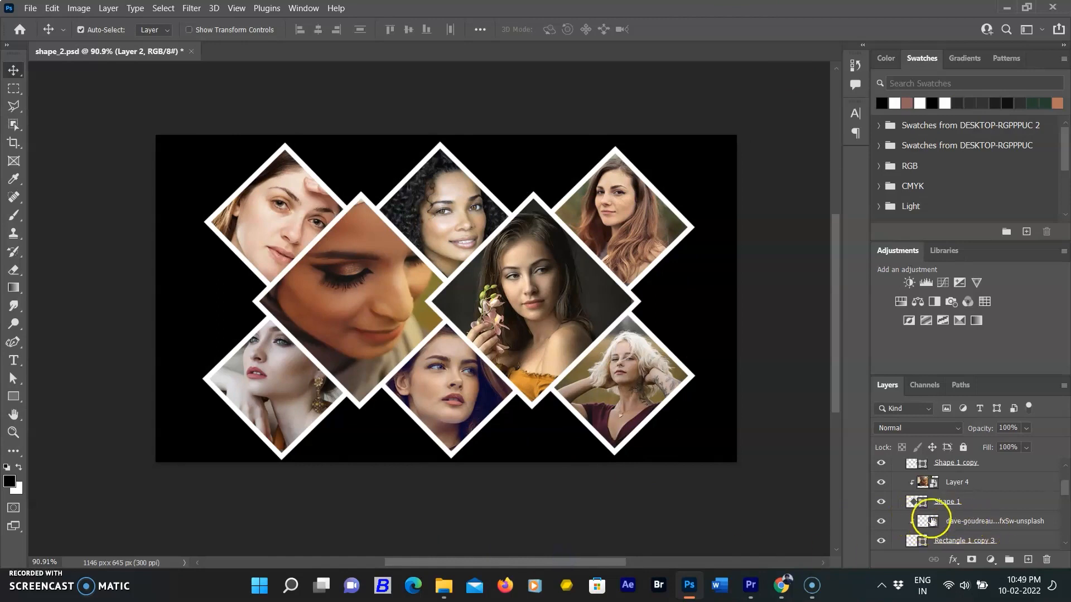
Open Layer 4's smart object contents, then open beautiful-woman-clean-healthy-curly-hair-girl-makeup-portr-3.jpg as a separate document and unlock its background
left_click(937, 485)
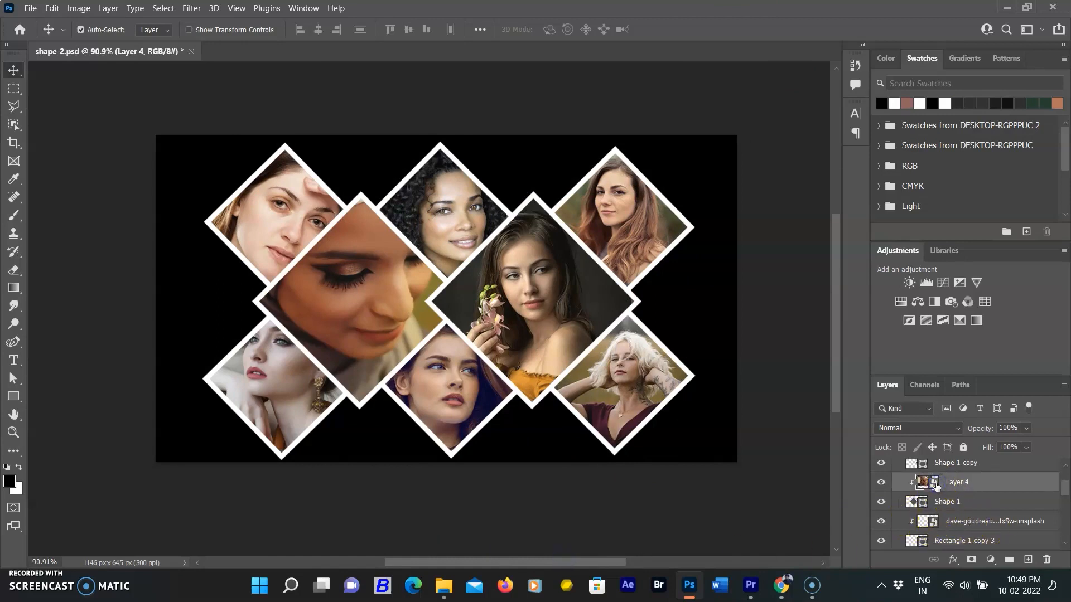
double_click(936, 483)
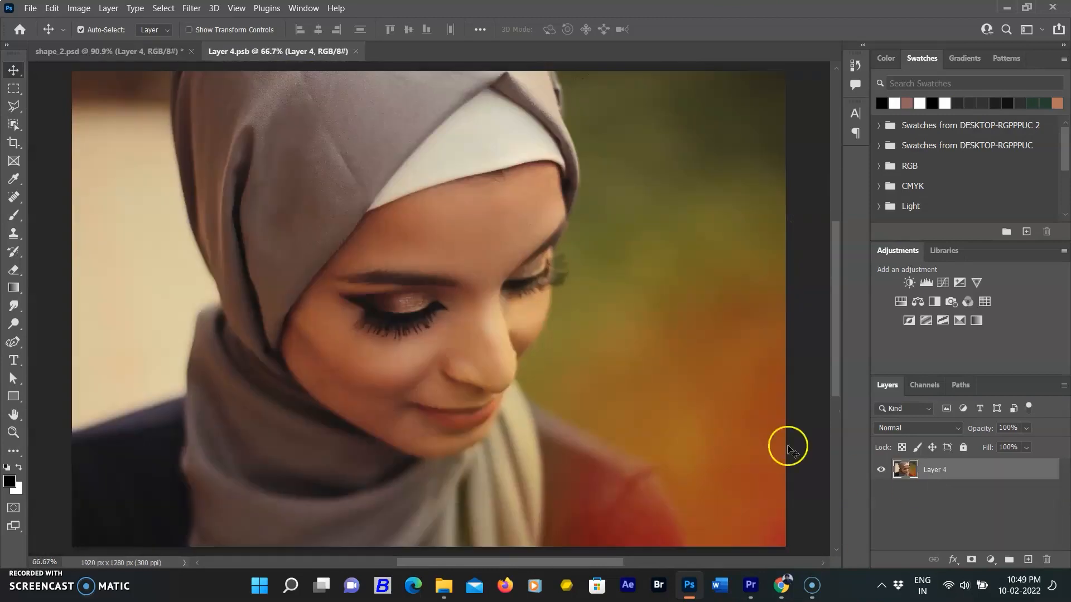
left_click(30, 9)
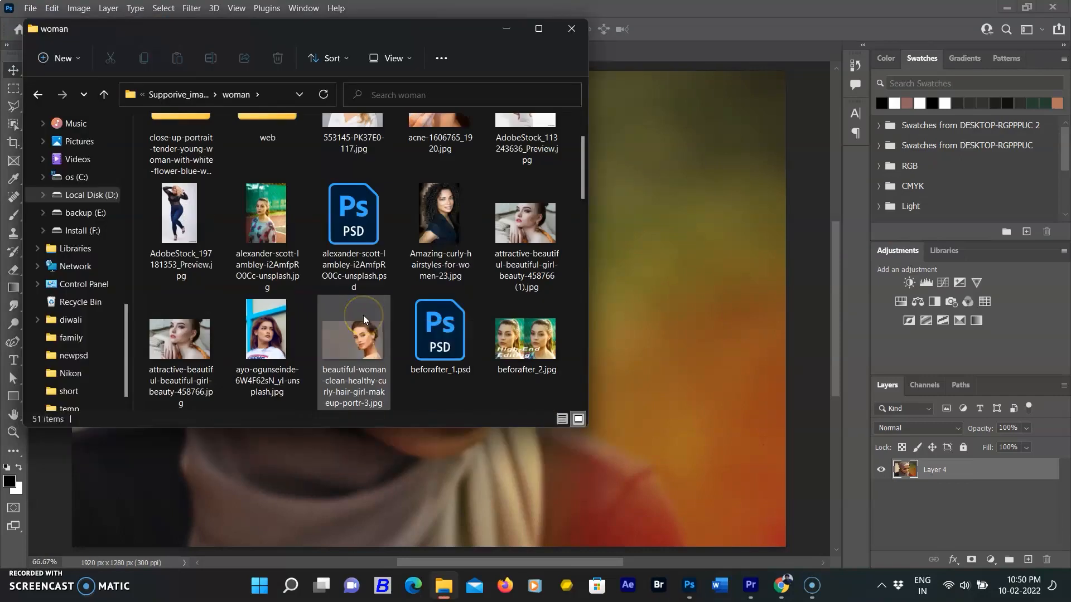
left_click_drag(357, 335, 670, 51)
left_click(1045, 470)
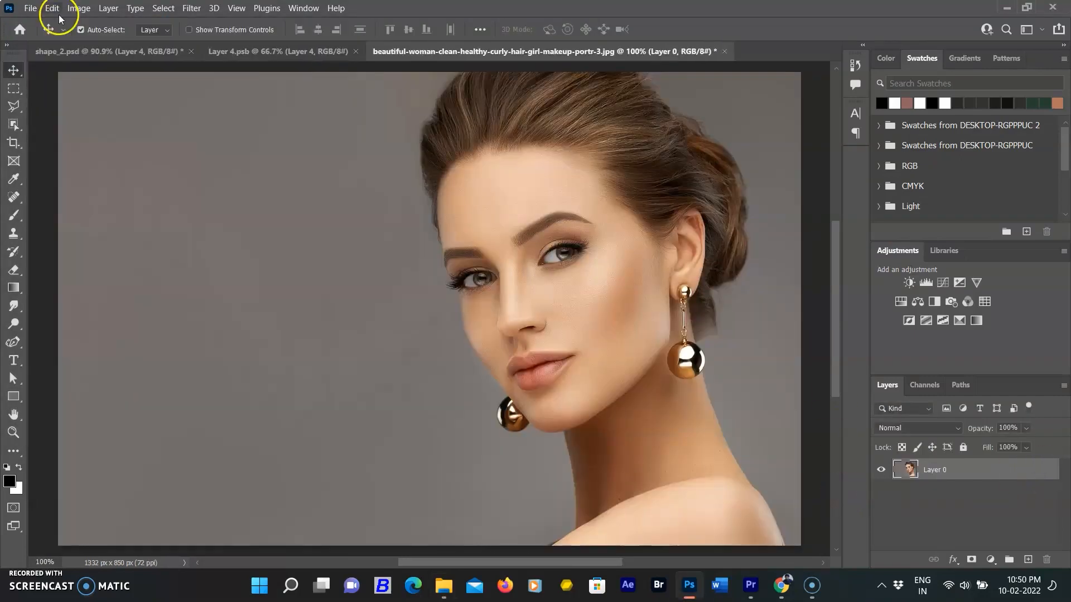
Paste the earring portrait above Layer 4 in the smart object and enlarge it to about 150% to cover the canvas, discarding the source photo's changes
left_click(263, 52)
key("ctrl+v")
key("ctrl+t")
scroll(580, 366, "down", 6)
left_click_drag(636, 245, 695, 206)
left_click_drag(355, 205, 349, 201)
left_click_drag(350, 423, 290, 462)
left_click_drag(493, 462, 493, 469)
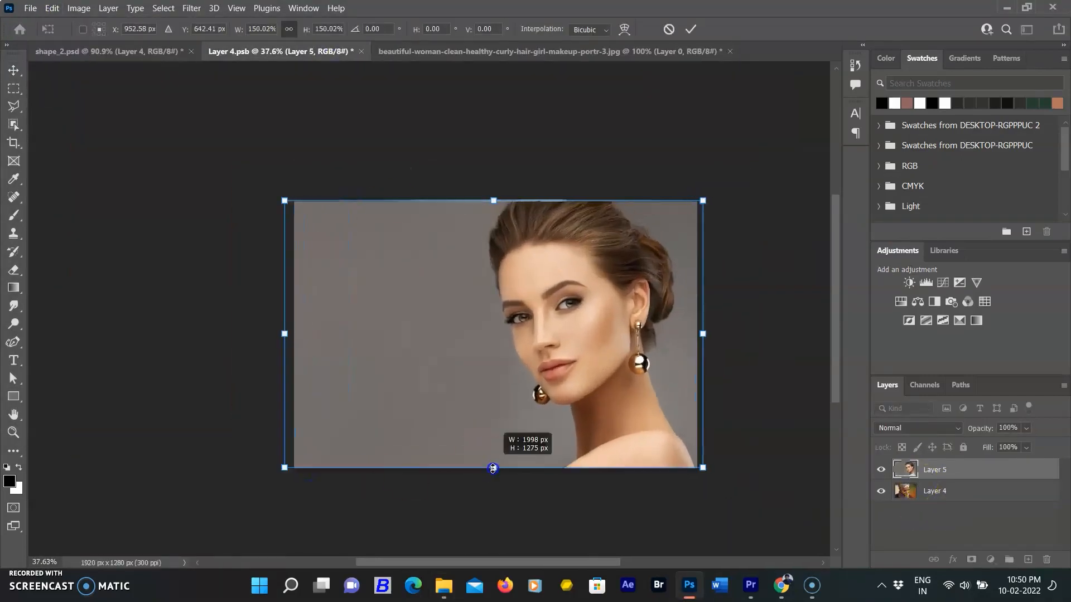
key("Return")
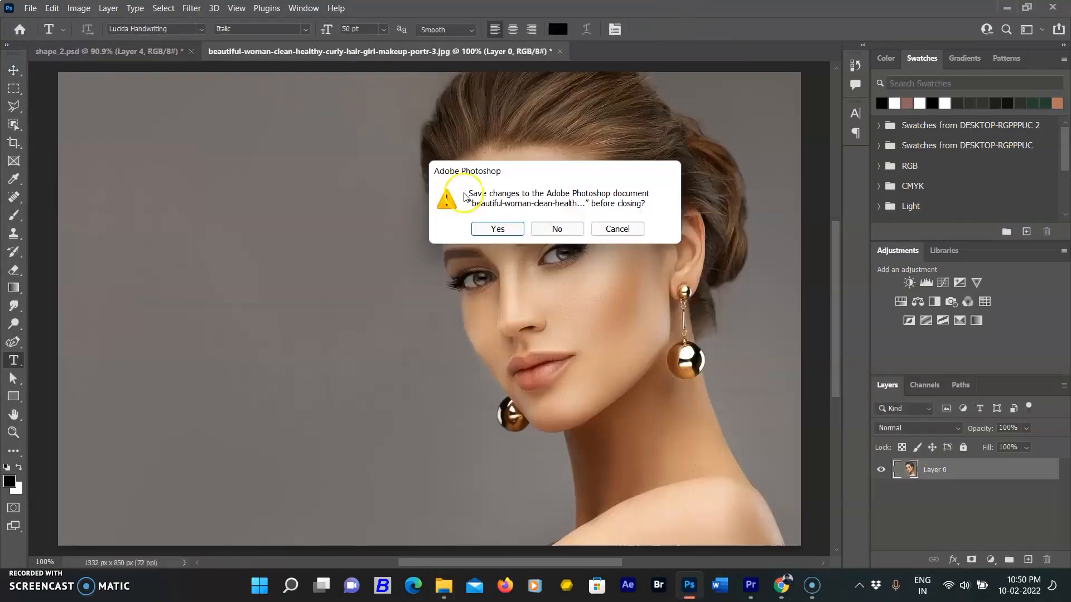
left_click(556, 230)
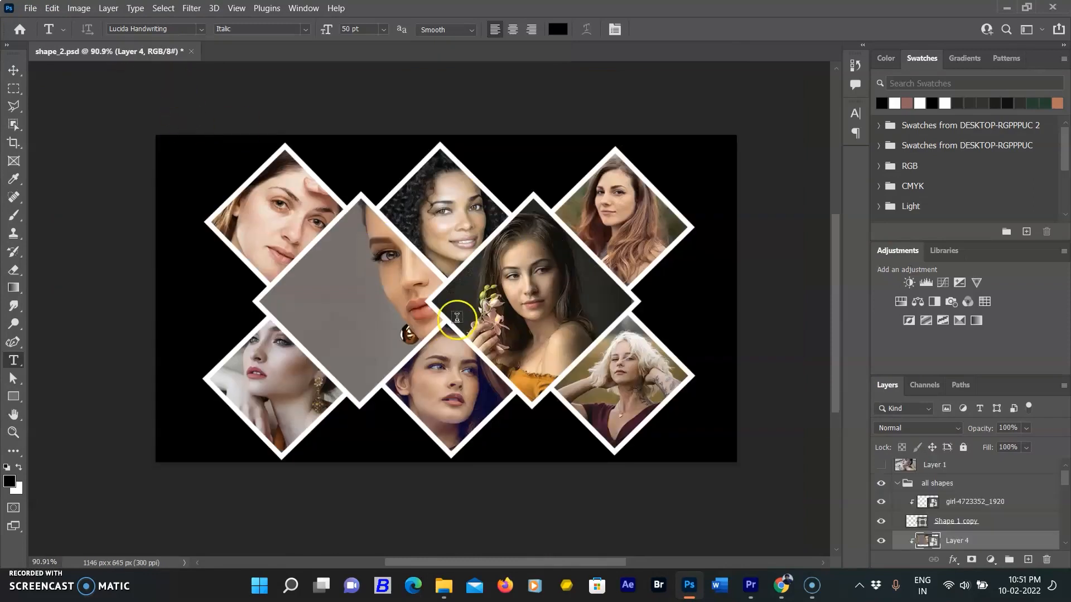
Reposition the replacement portrait on Layer 4 so the woman's face sits inside the large left diamond
key("ctrl+t")
left_click_drag(417, 284, 351, 313)
left_click(691, 30)
key("t")
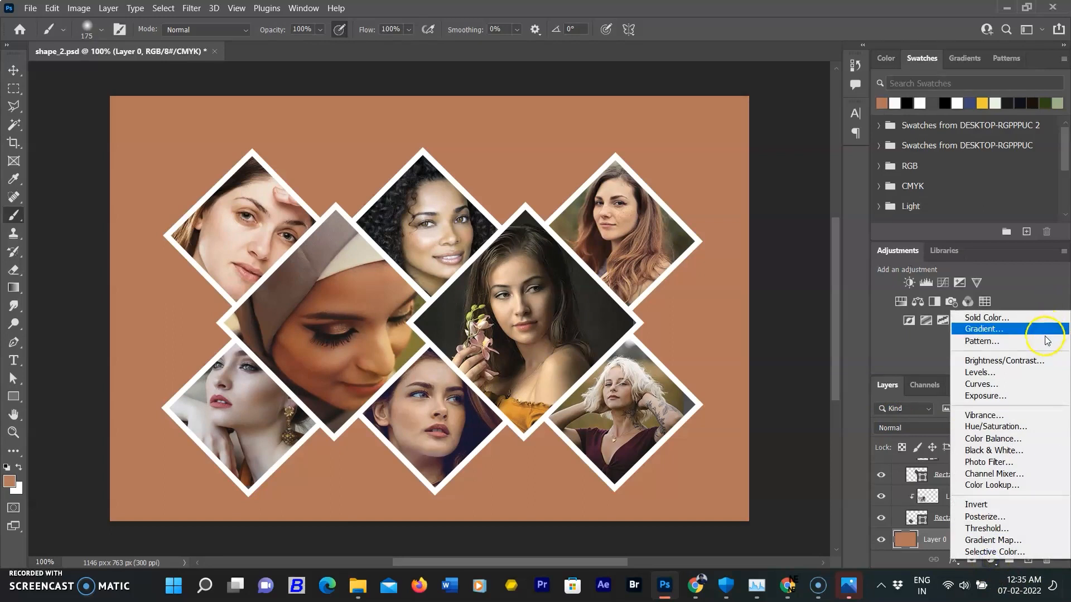
Add a Solid Color fill layer above the background Layer 0 in dark green, about #043823
left_click(1034, 317)
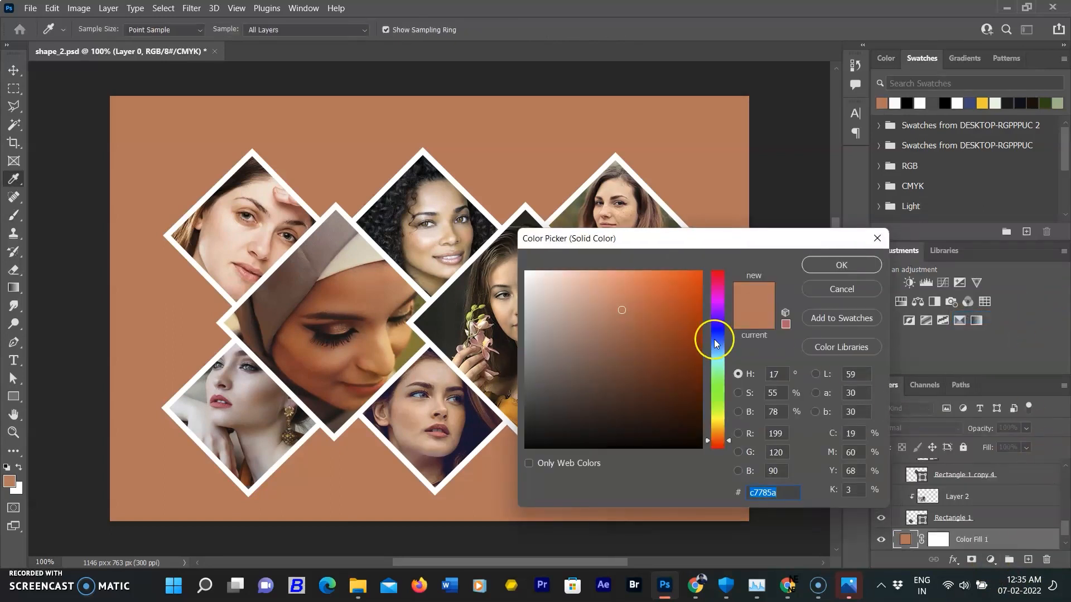
left_click(696, 301)
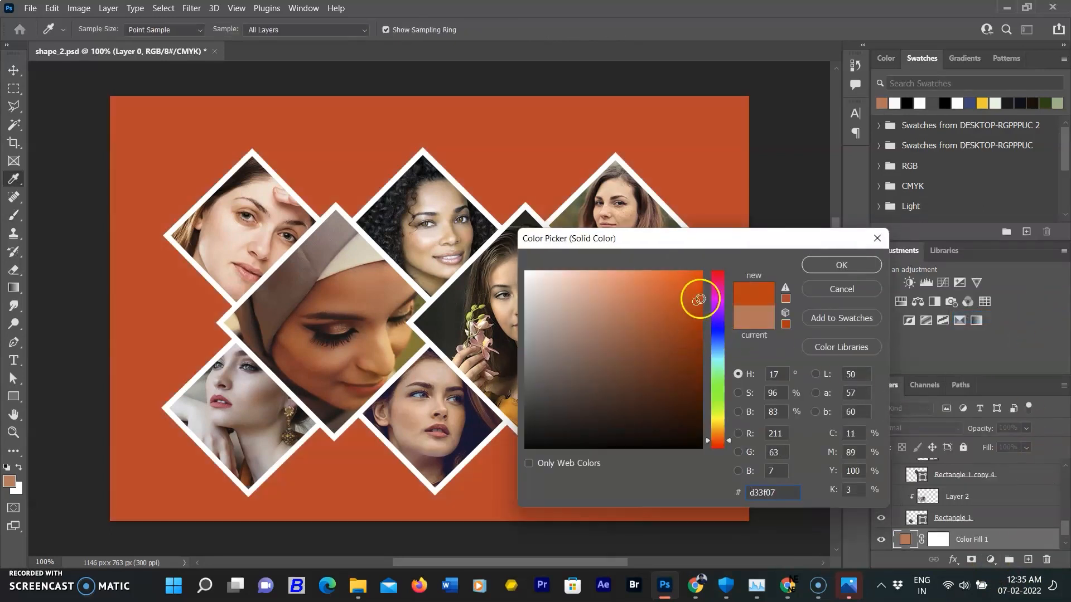
left_click_drag(729, 436, 728, 372)
left_click(697, 296)
left_click_drag(698, 327, 692, 417)
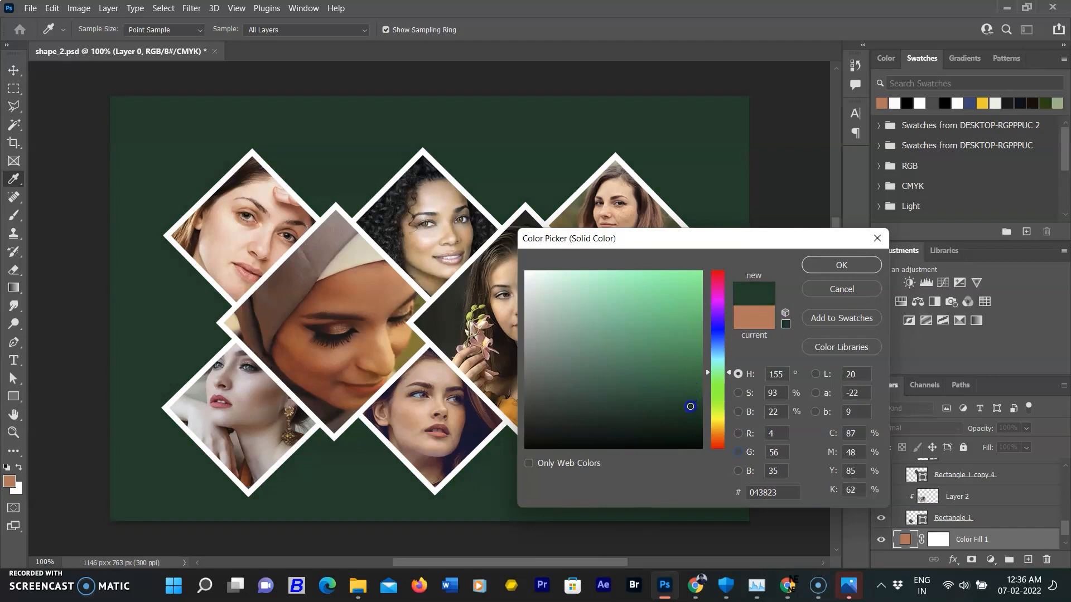
left_click(867, 262)
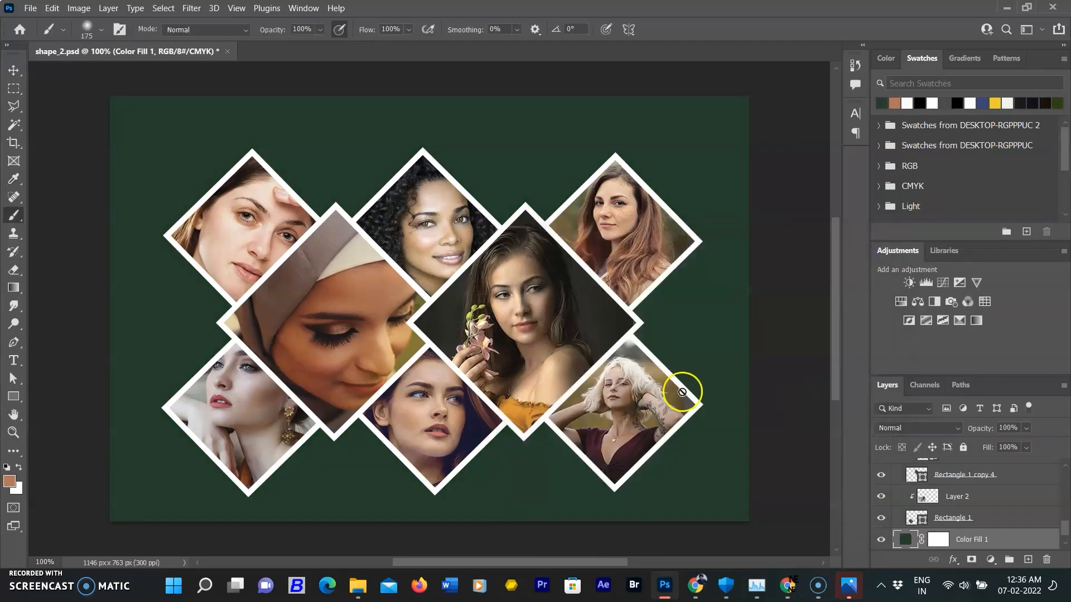